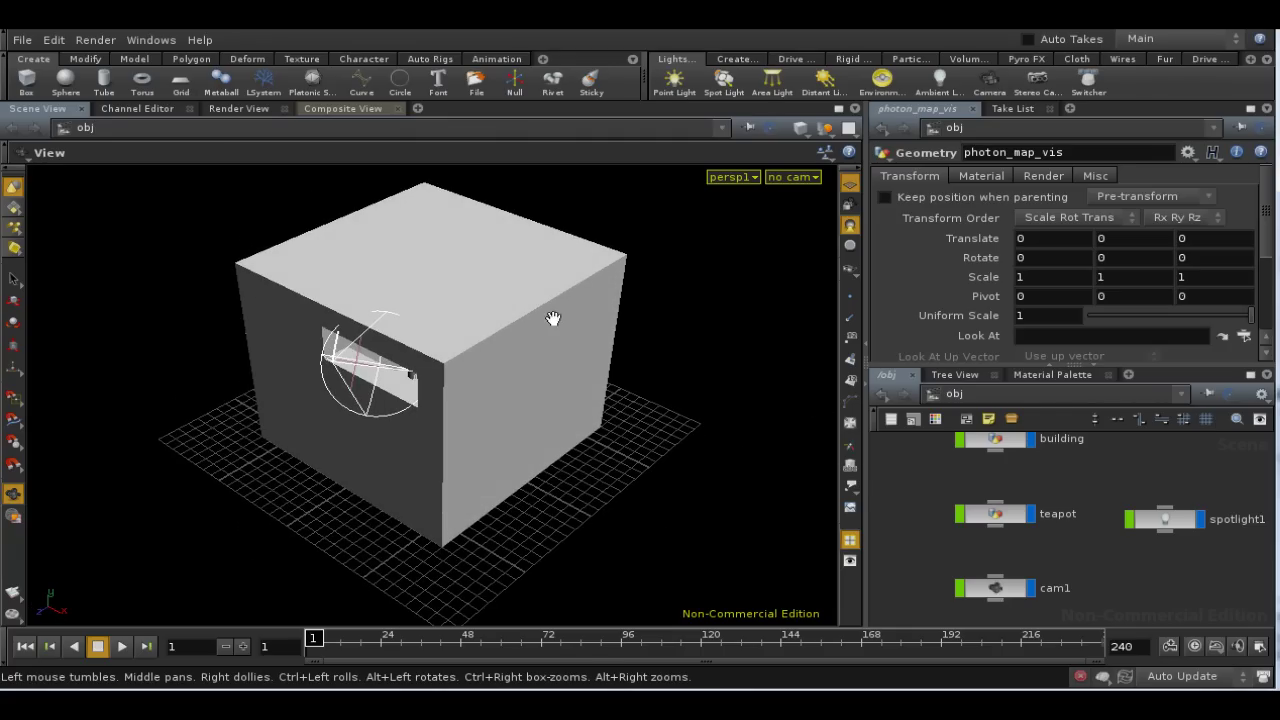
# Inspect the building and its spotlight from outside and set the viewport to look through cam1.
pyautogui.moveTo(357, 365); pyautogui.dragTo(297, 349)
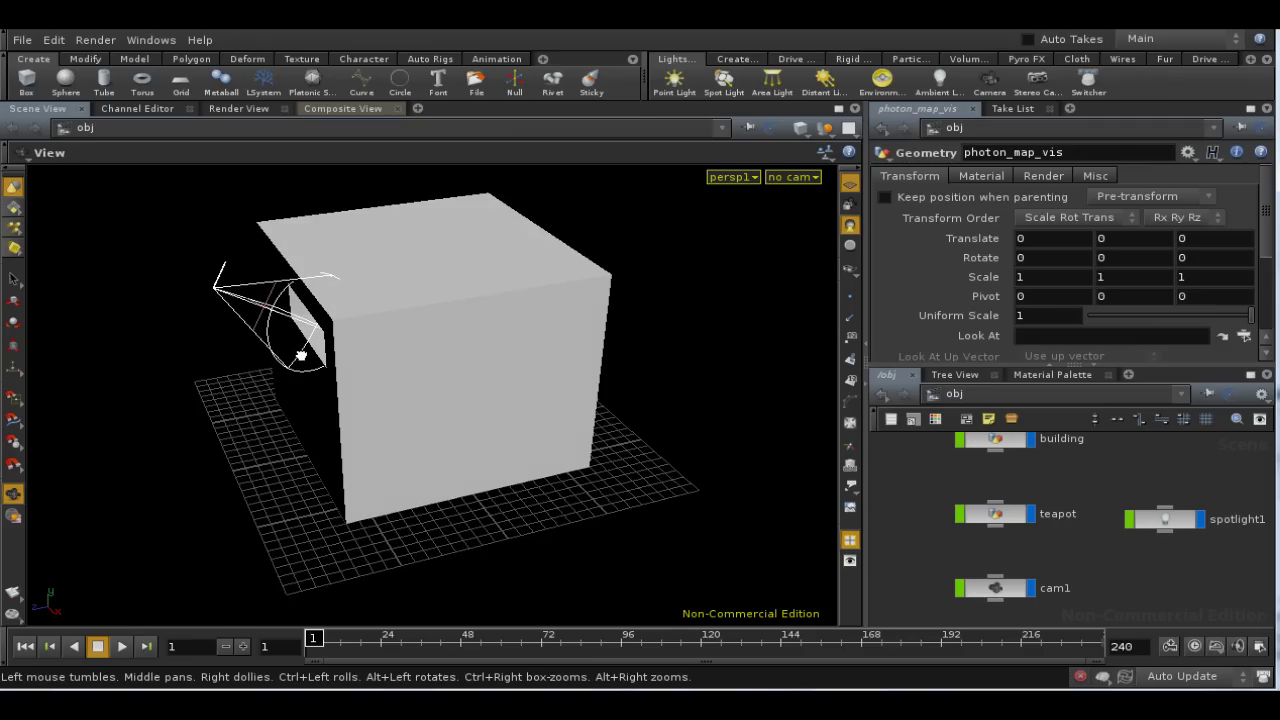
pyautogui.moveTo(486, 286); pyautogui.dragTo(562, 340)
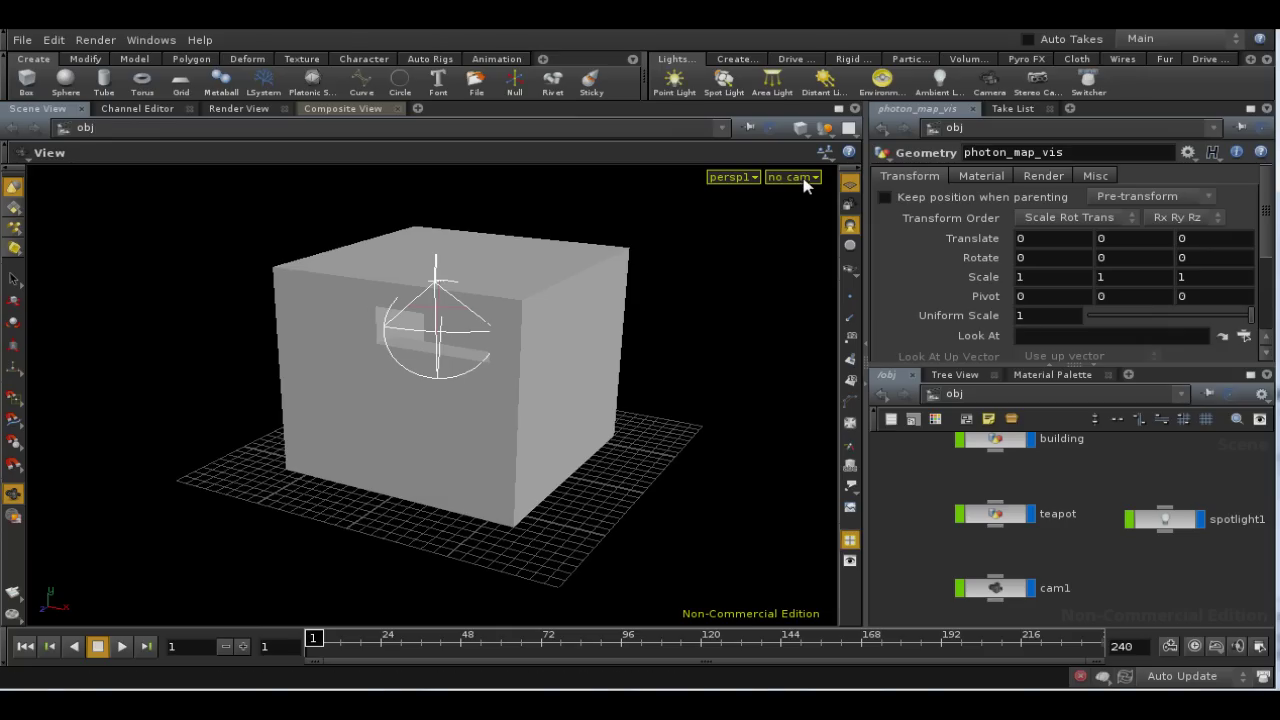
pyautogui.moveTo(654, 334); pyautogui.dragTo(602, 340)
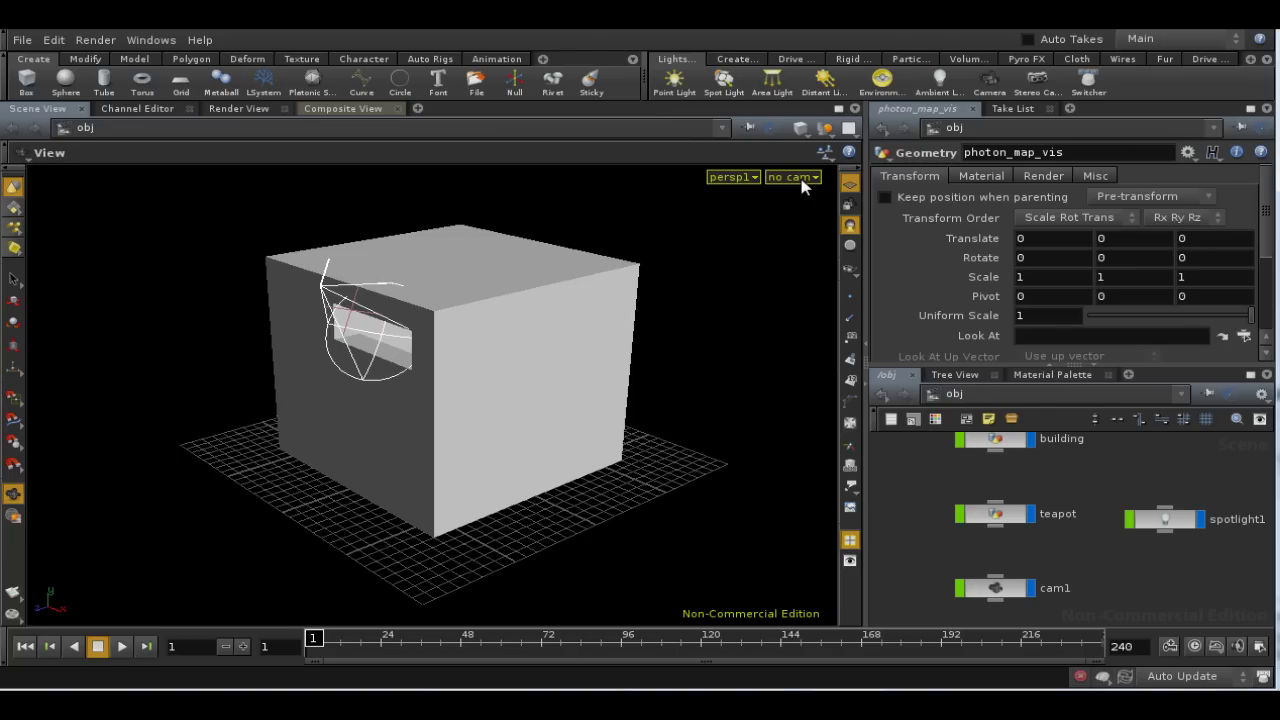
pyautogui.click(802, 179)
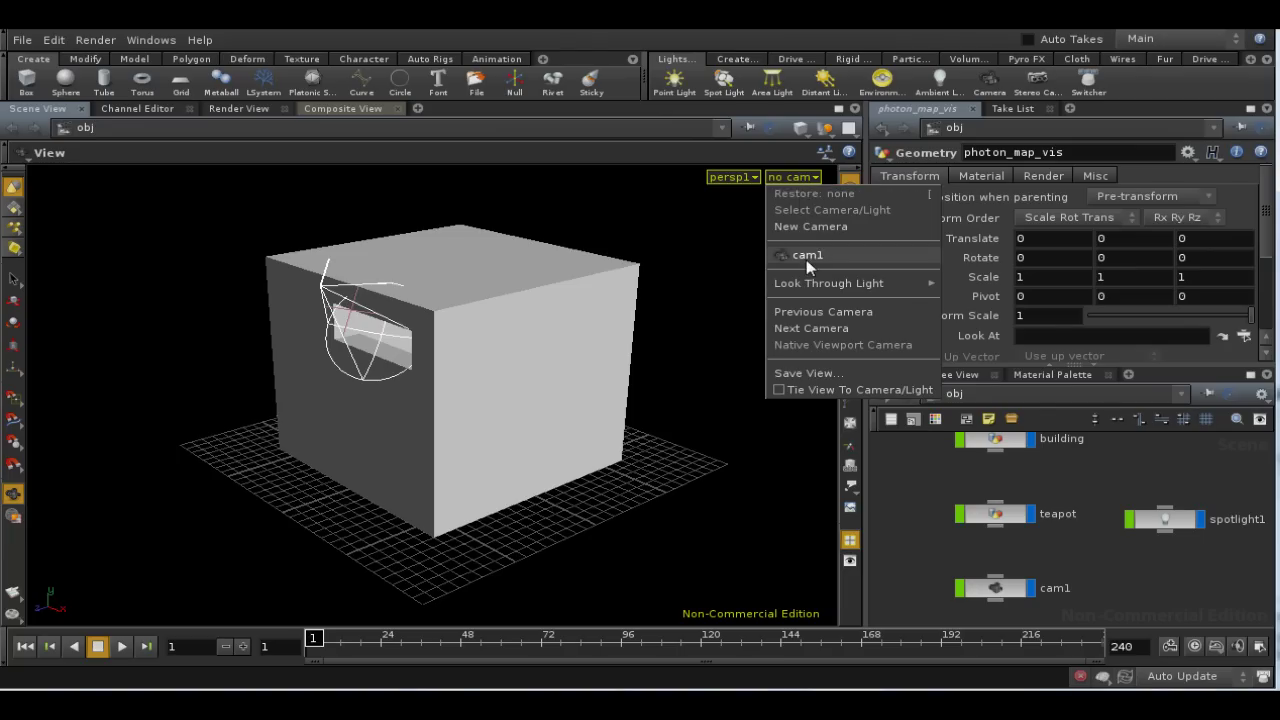
pyautogui.click(806, 259)
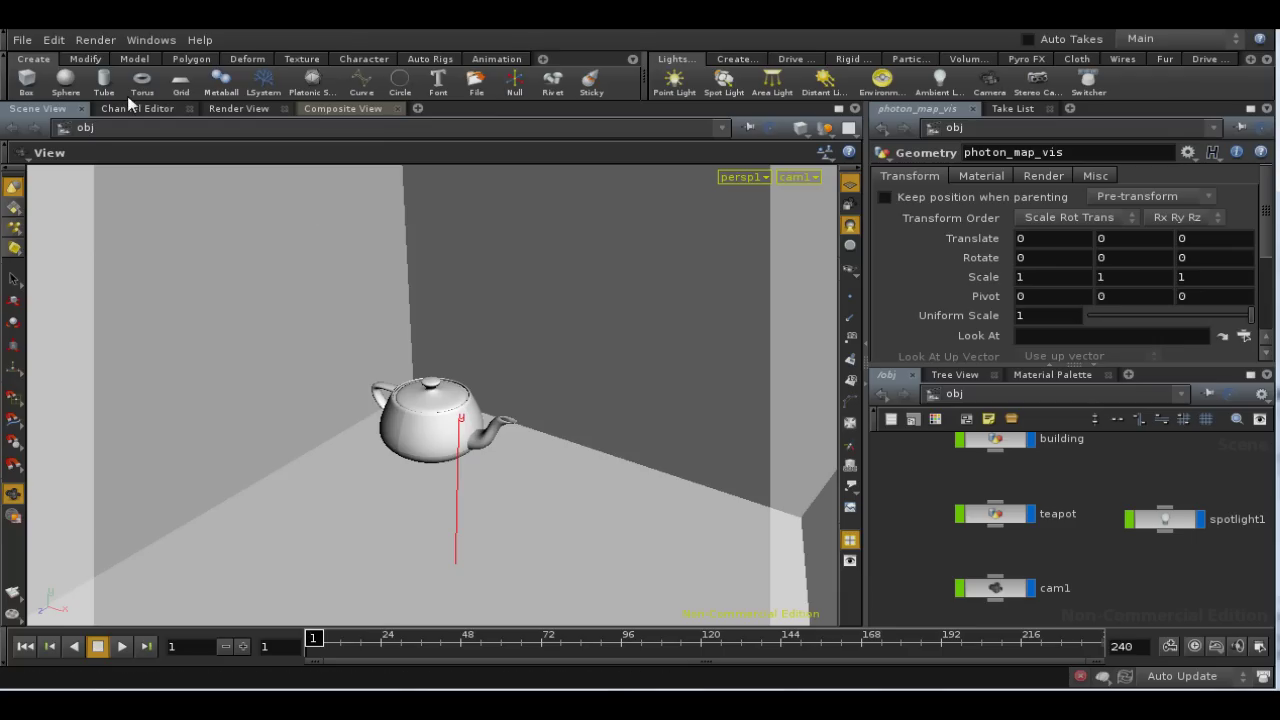
# Render the scene from cam1 with the mantra1 node to check the lighting, and close the rendered image.
pyautogui.click(96, 39)
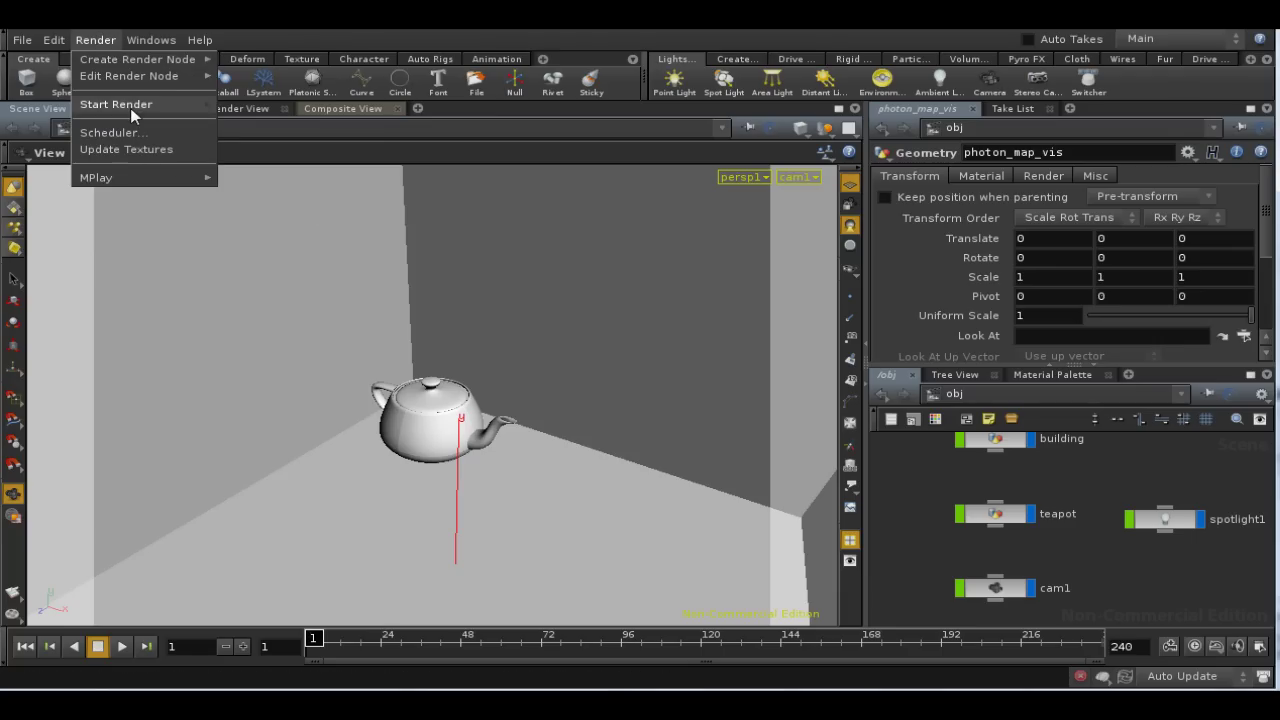
pyautogui.moveTo(192, 105)
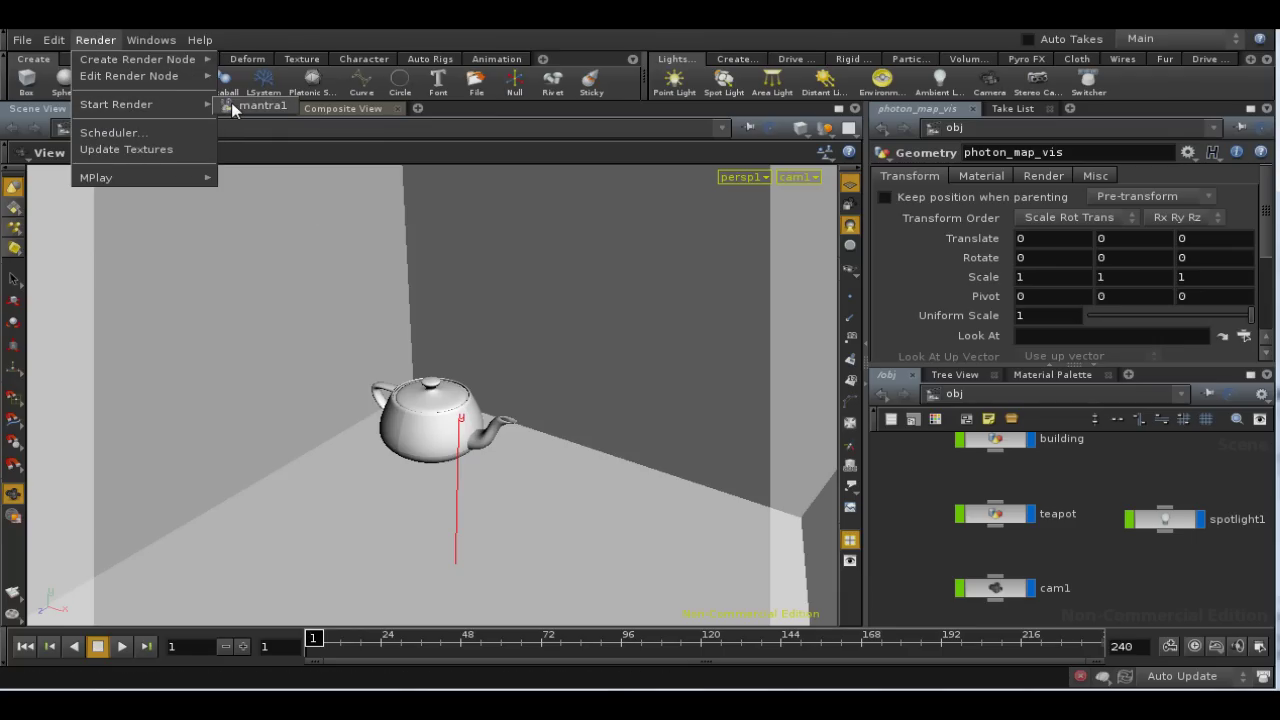
pyautogui.click(258, 105)
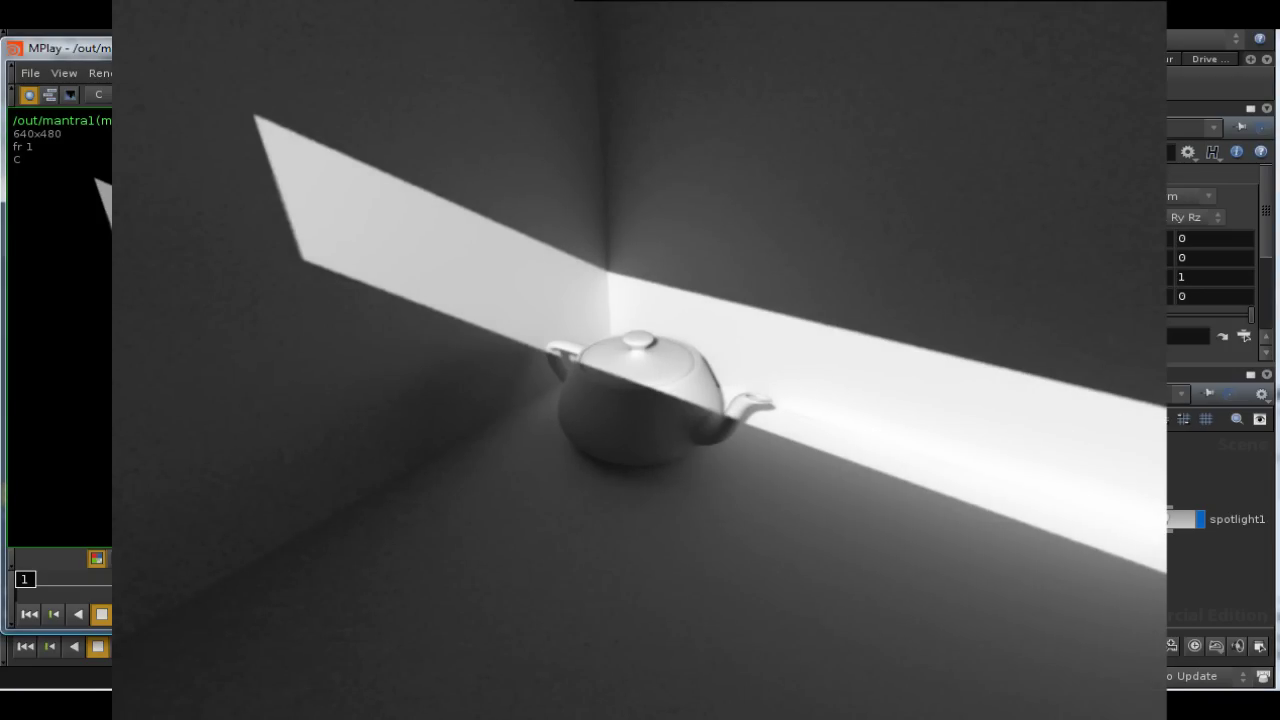
pyautogui.hotkey('alt', 'F4')
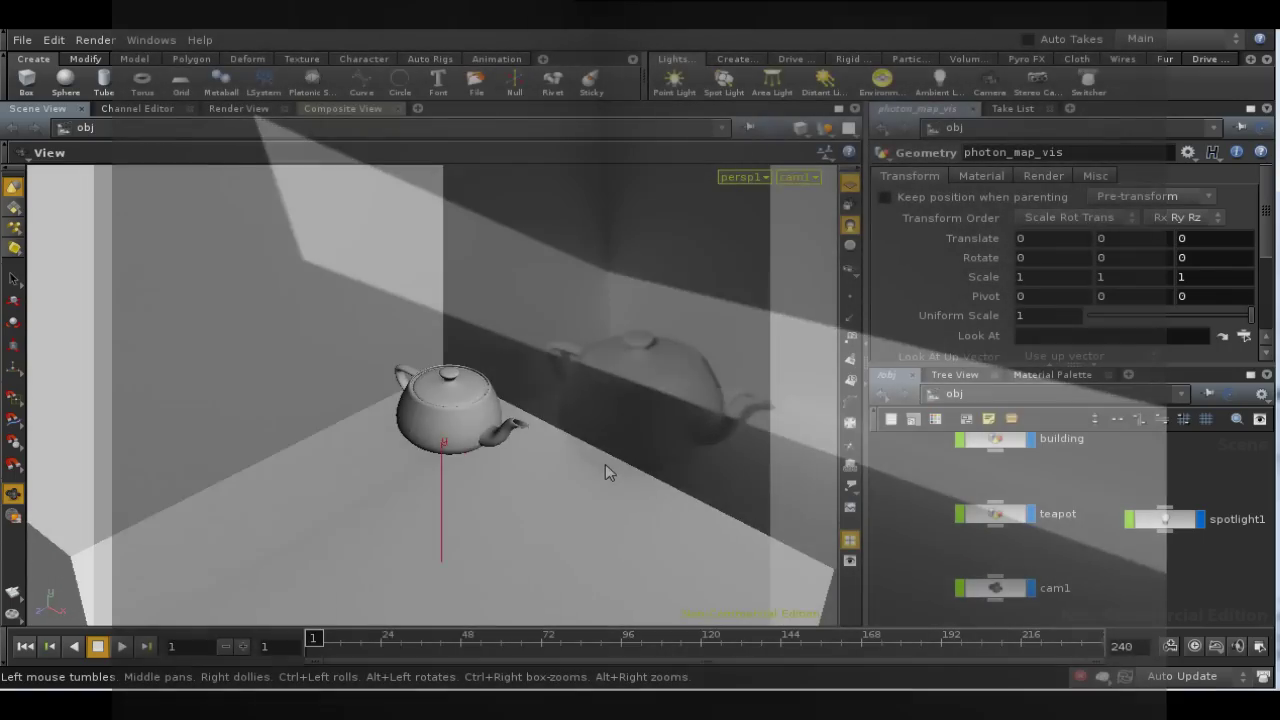
# View the teapot inside the room from another angle and return the viewport to cam1.
pyautogui.moveTo(605, 464); pyautogui.dragTo(631, 376)
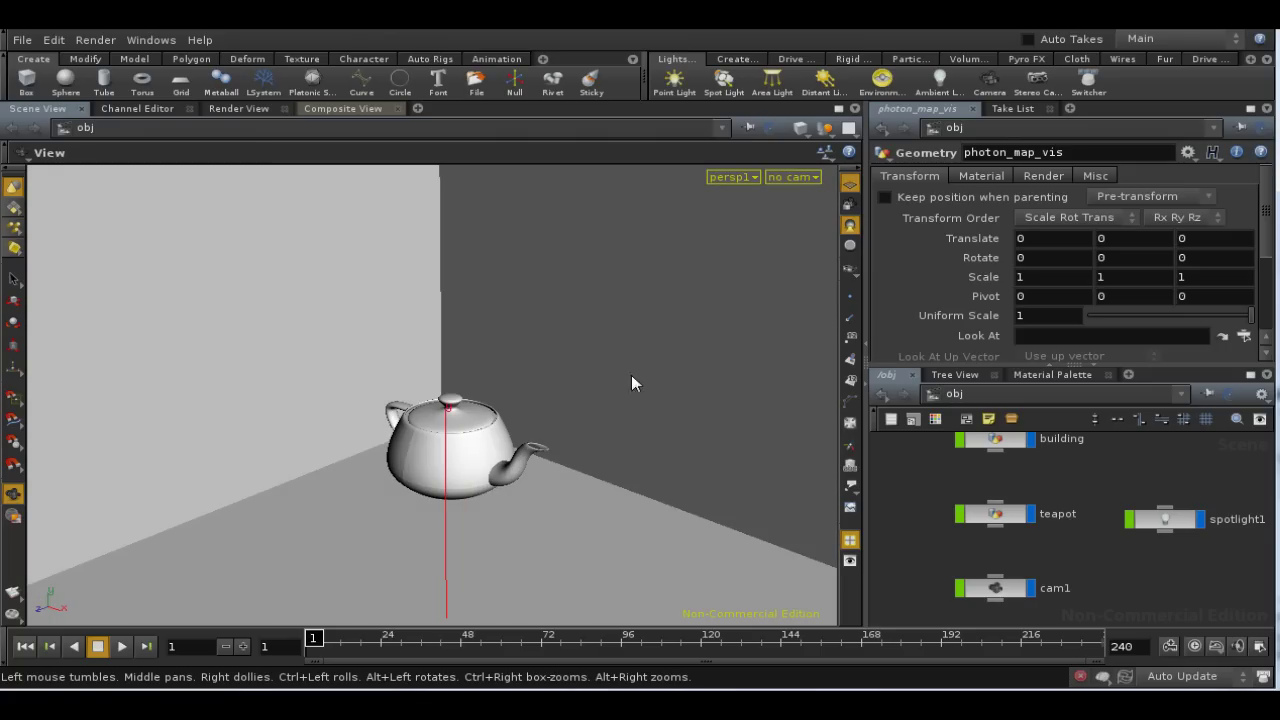
pyautogui.click(782, 180)
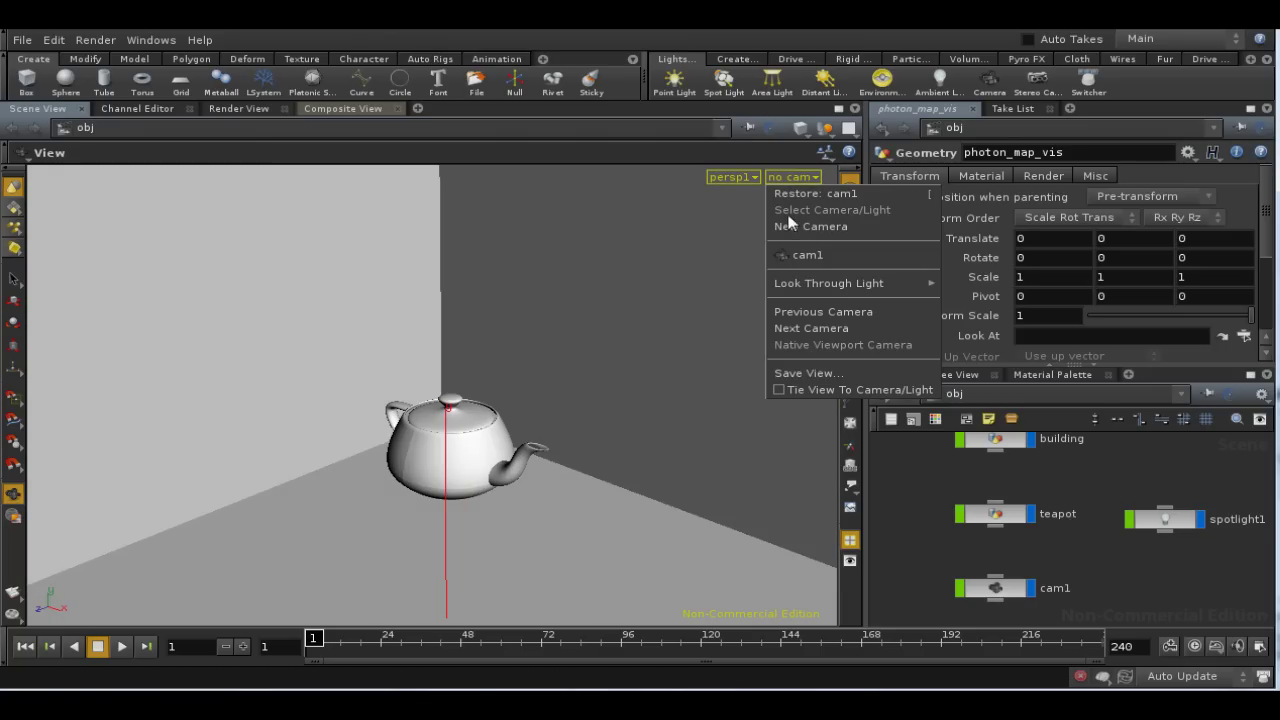
pyautogui.click(805, 256)
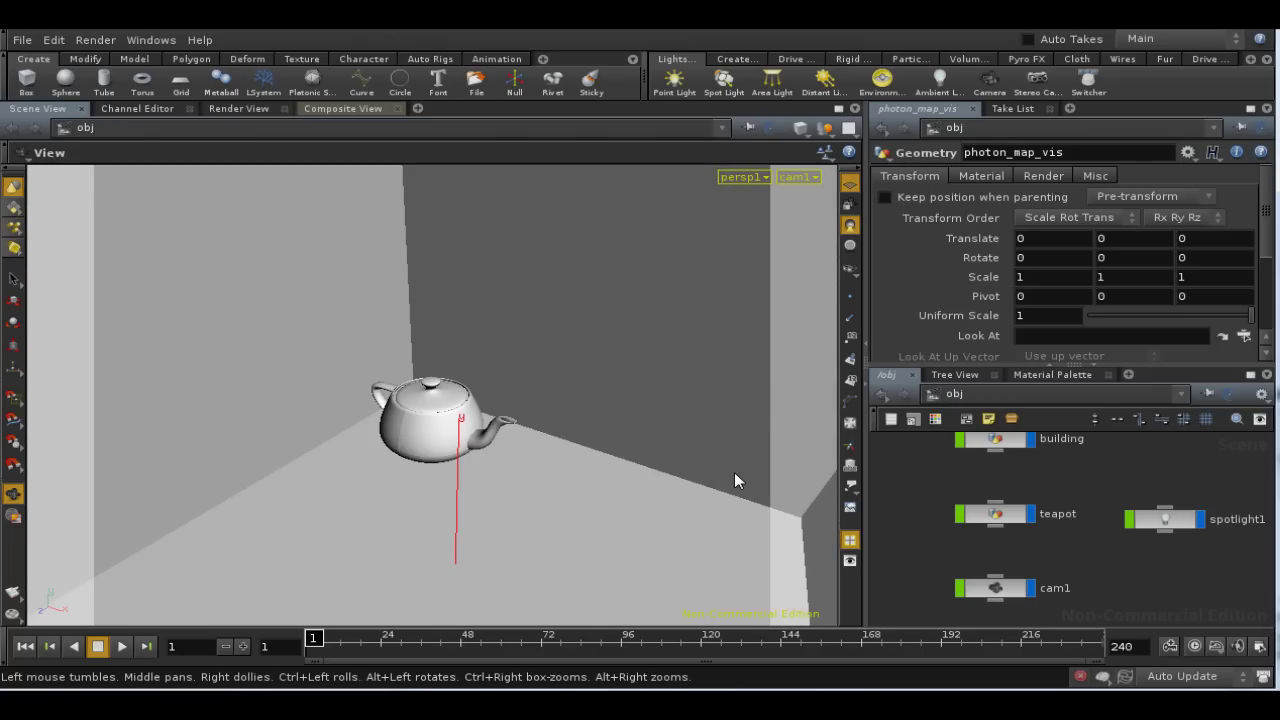
# Delete the ambient1 light from the scene.
pyautogui.press('Delete')
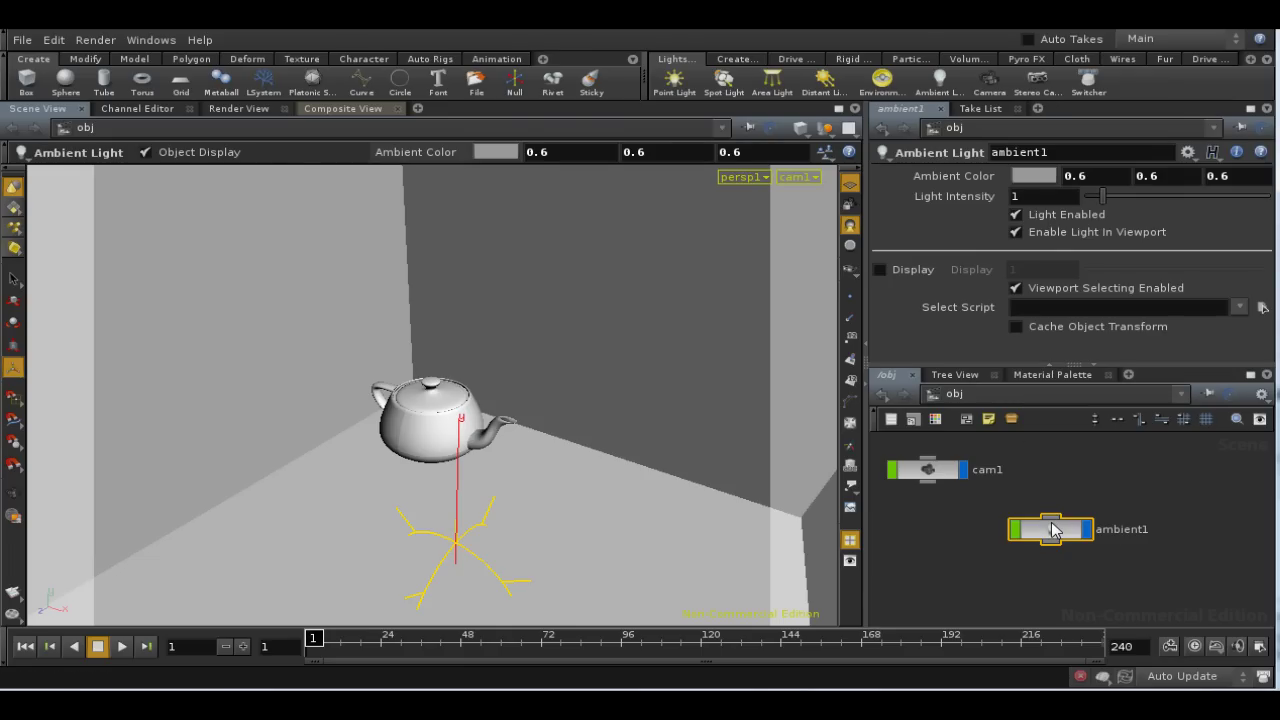
pyautogui.press('Delete')
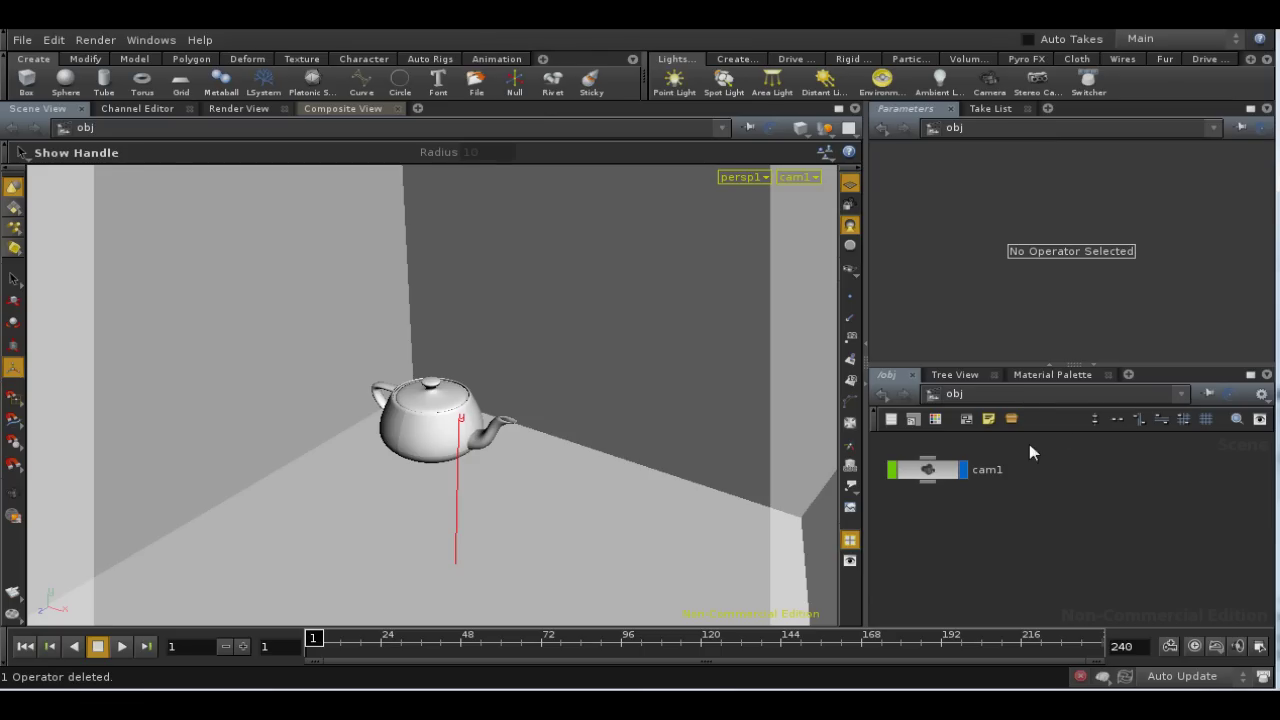
# Add a VEX Global Illumination light shader to the shop network beside the clay material.
pyautogui.click(998, 397)
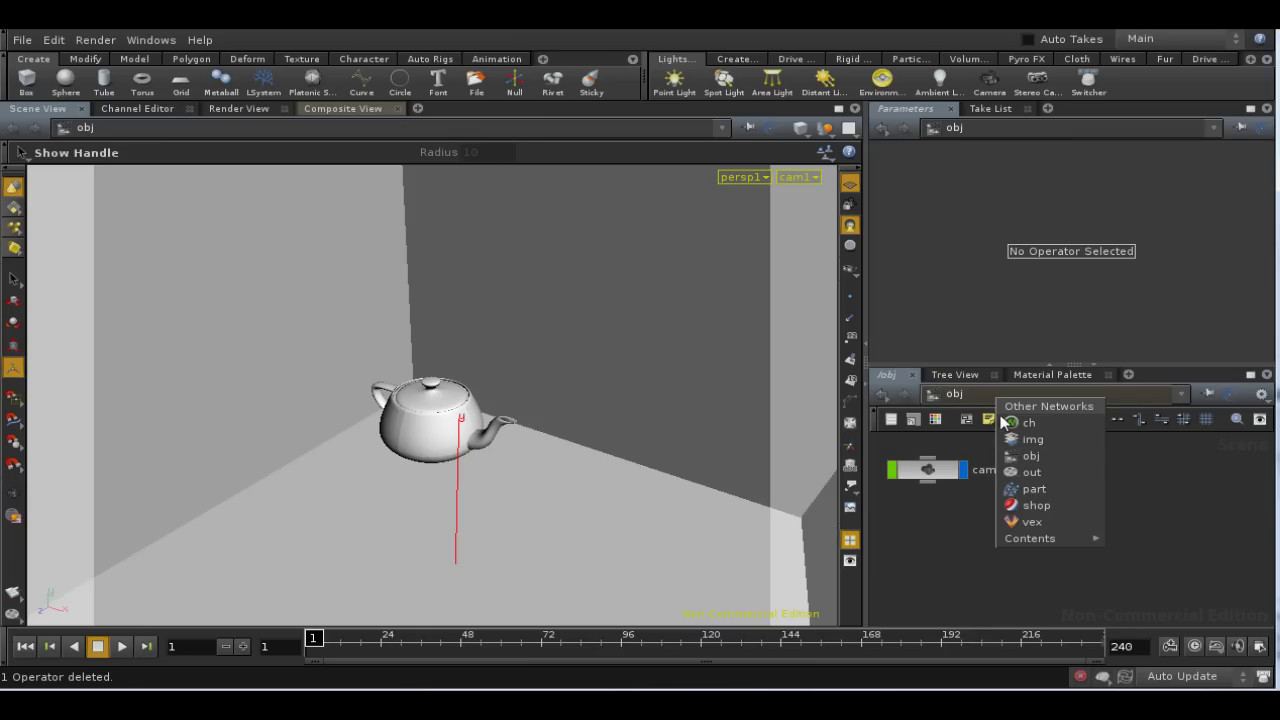
pyautogui.click(1012, 505)
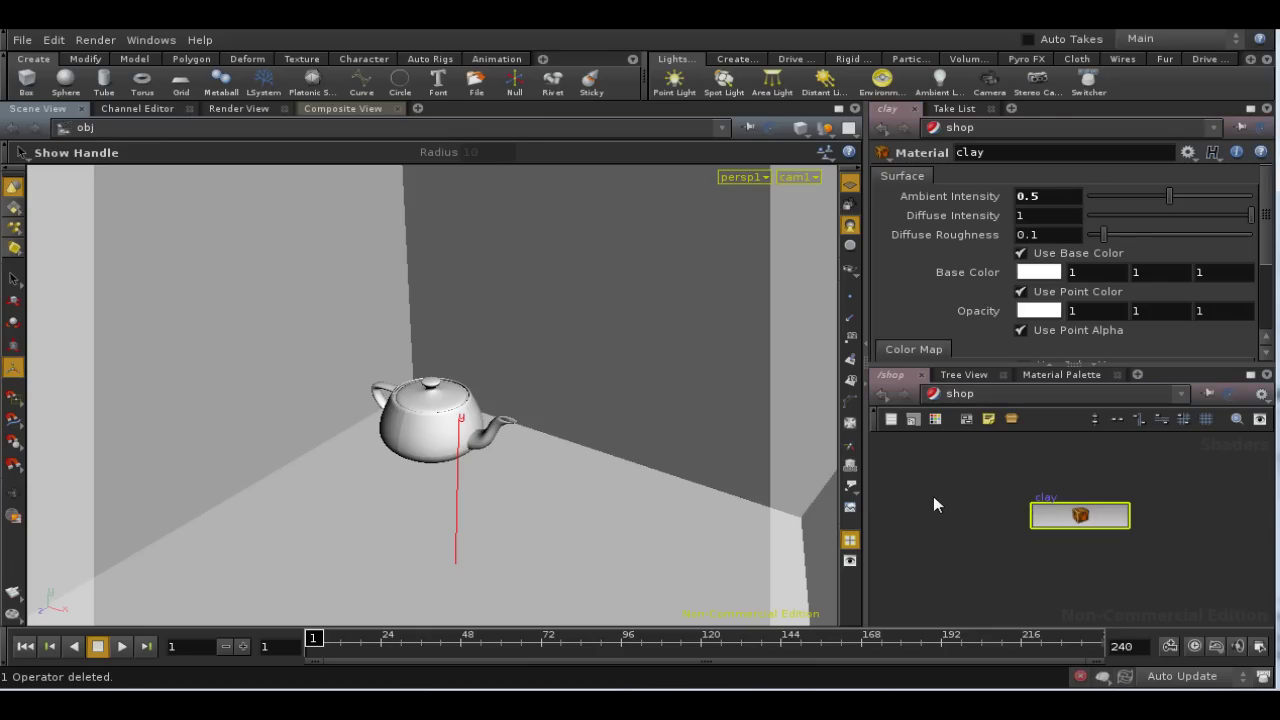
pyautogui.moveTo(933, 496); pyautogui.dragTo(1026, 549, button='middle')
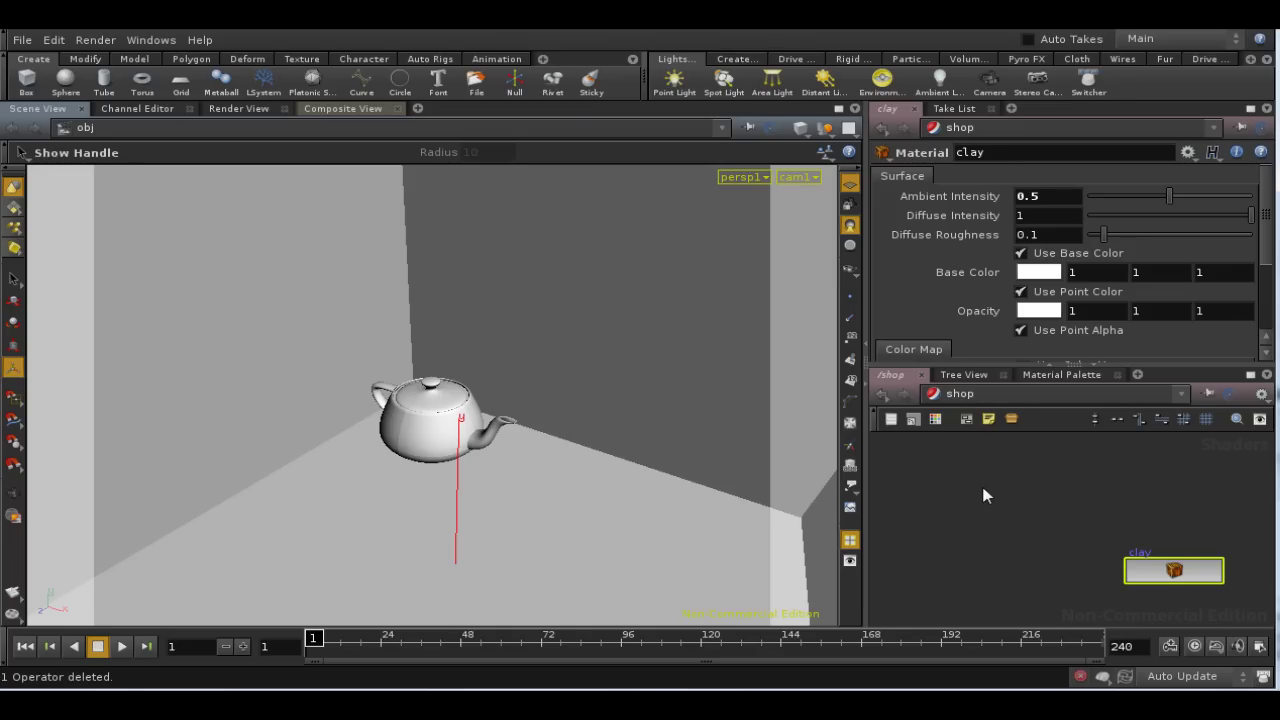
pyautogui.press('Tab')
pyautogui.write('vex gl')
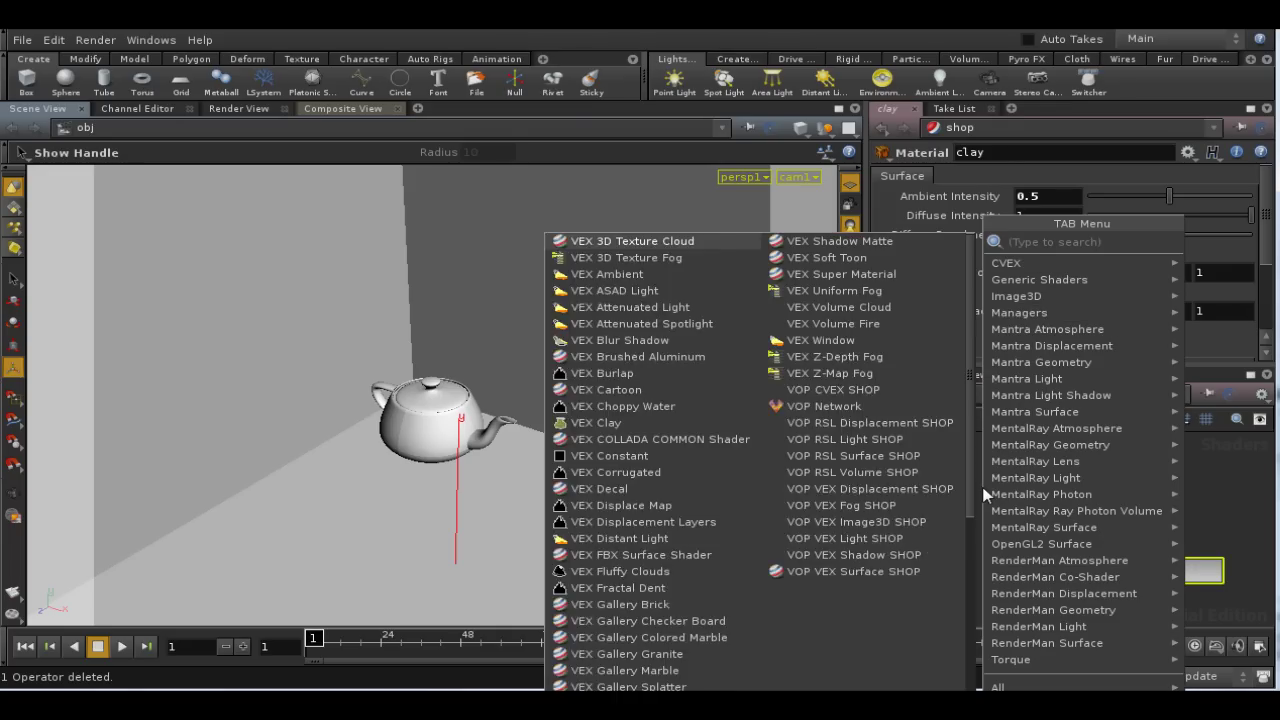
pyautogui.write('obal Illumination')
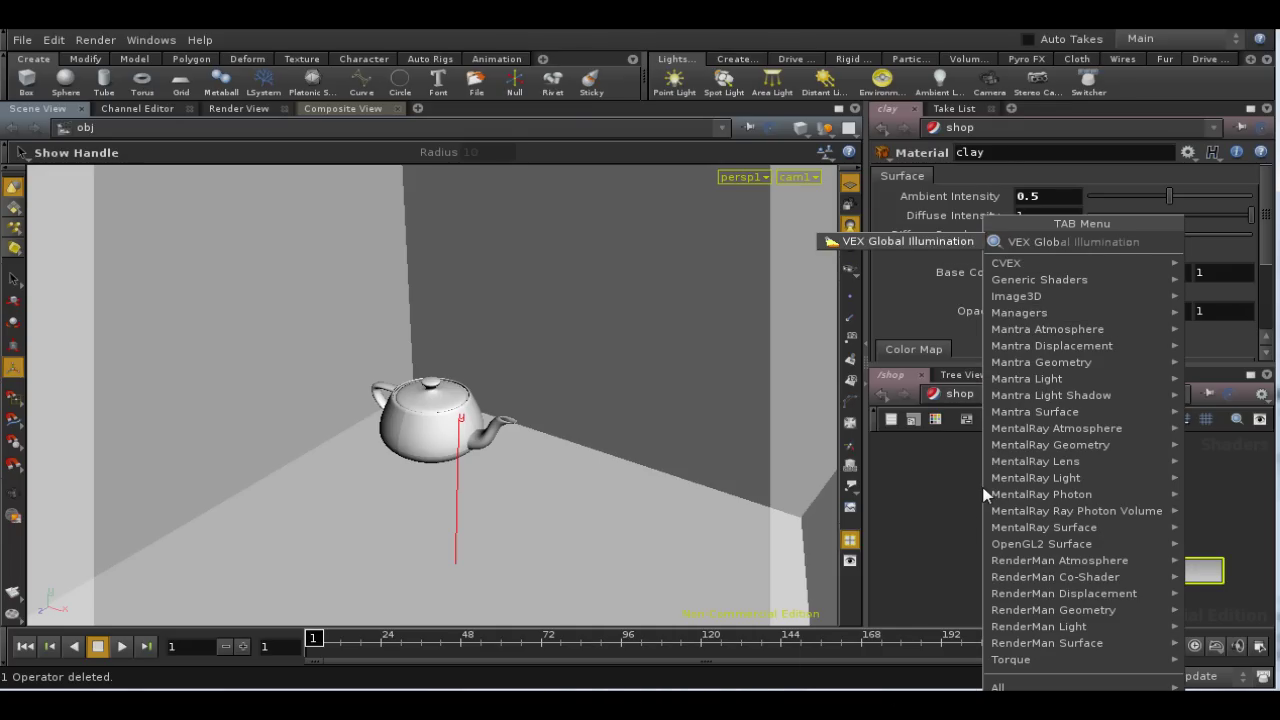
pyautogui.click(911, 243)
pyautogui.click(997, 503)
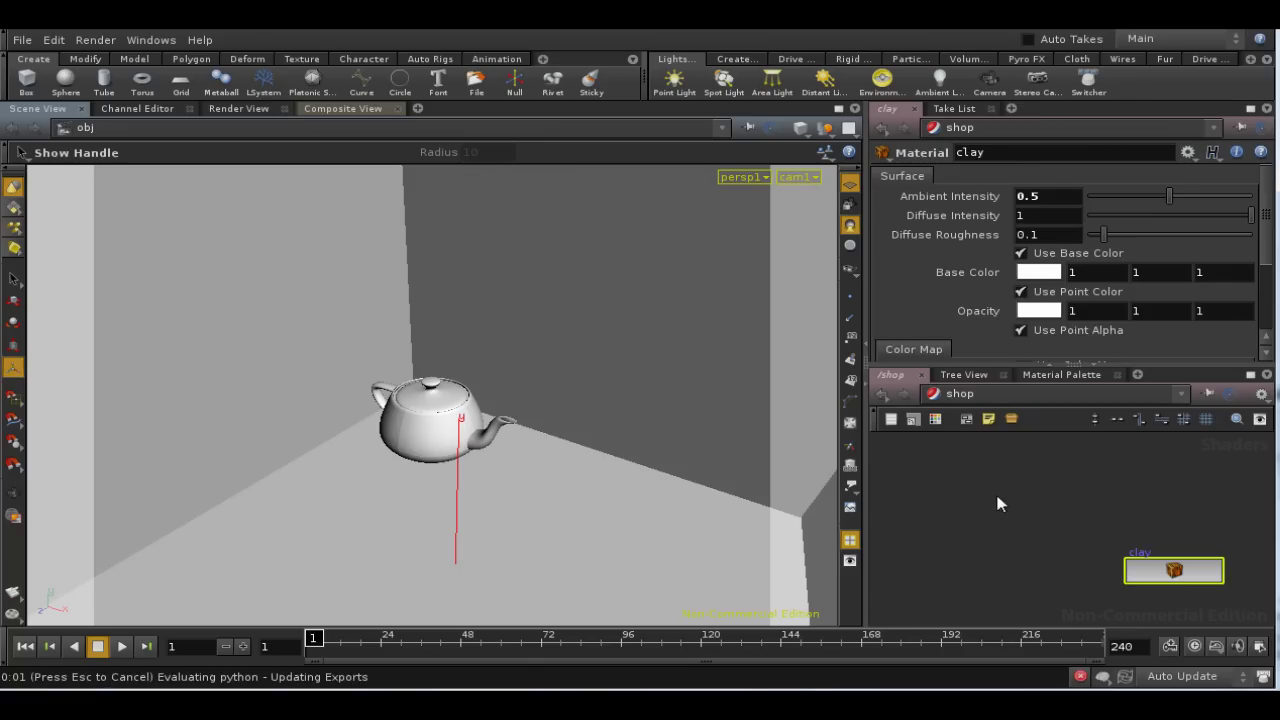
# Return to the obj network and add a Light Template object below cam1.
pyautogui.click(1016, 397)
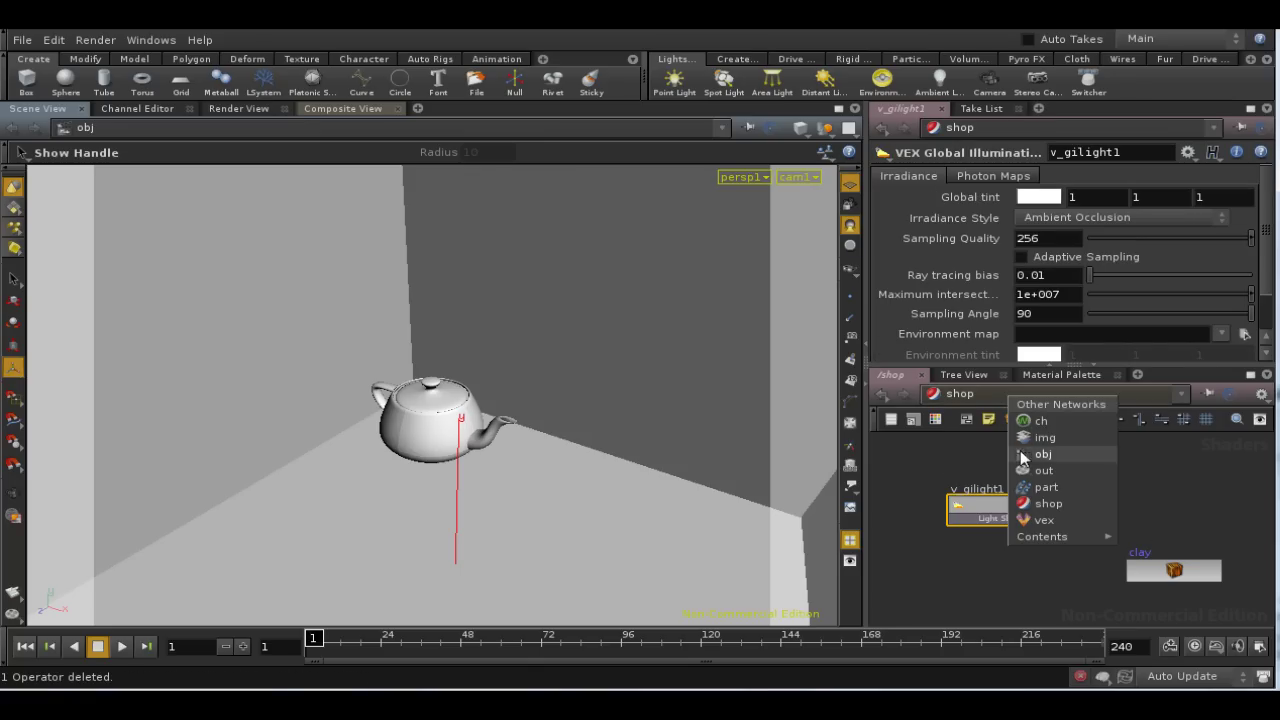
pyautogui.click(1021, 454)
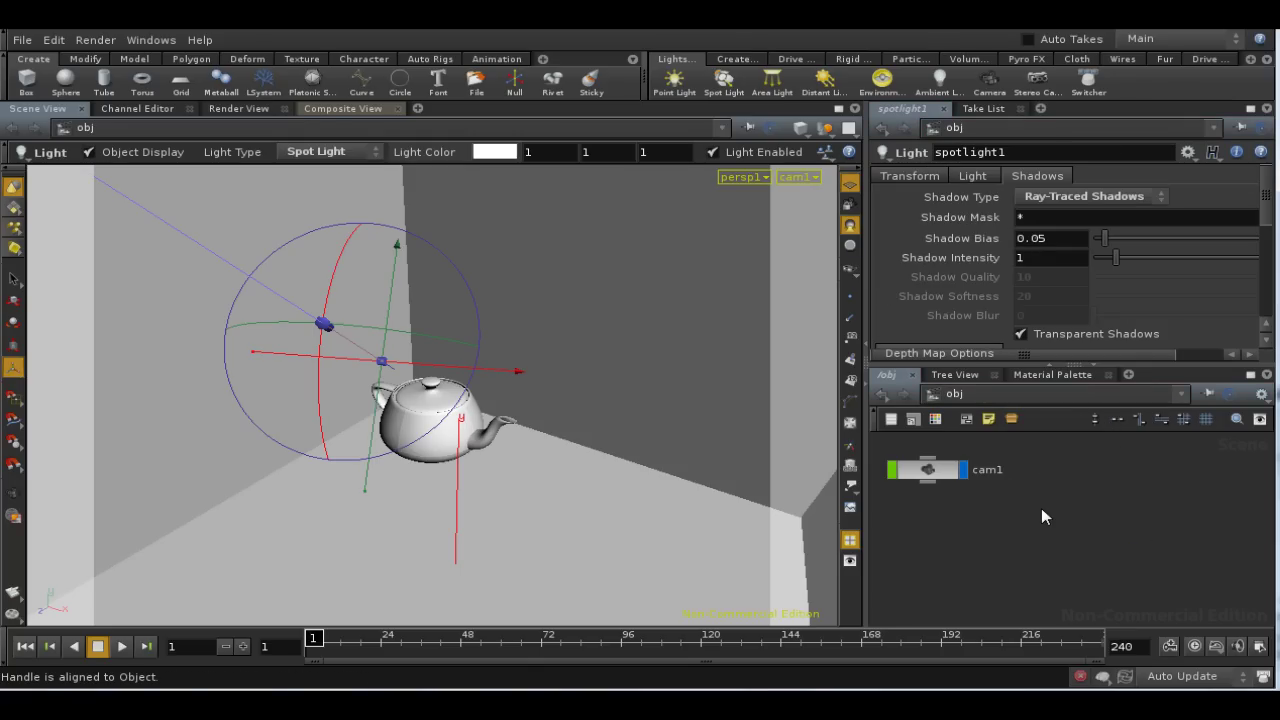
pyautogui.press('Tab')
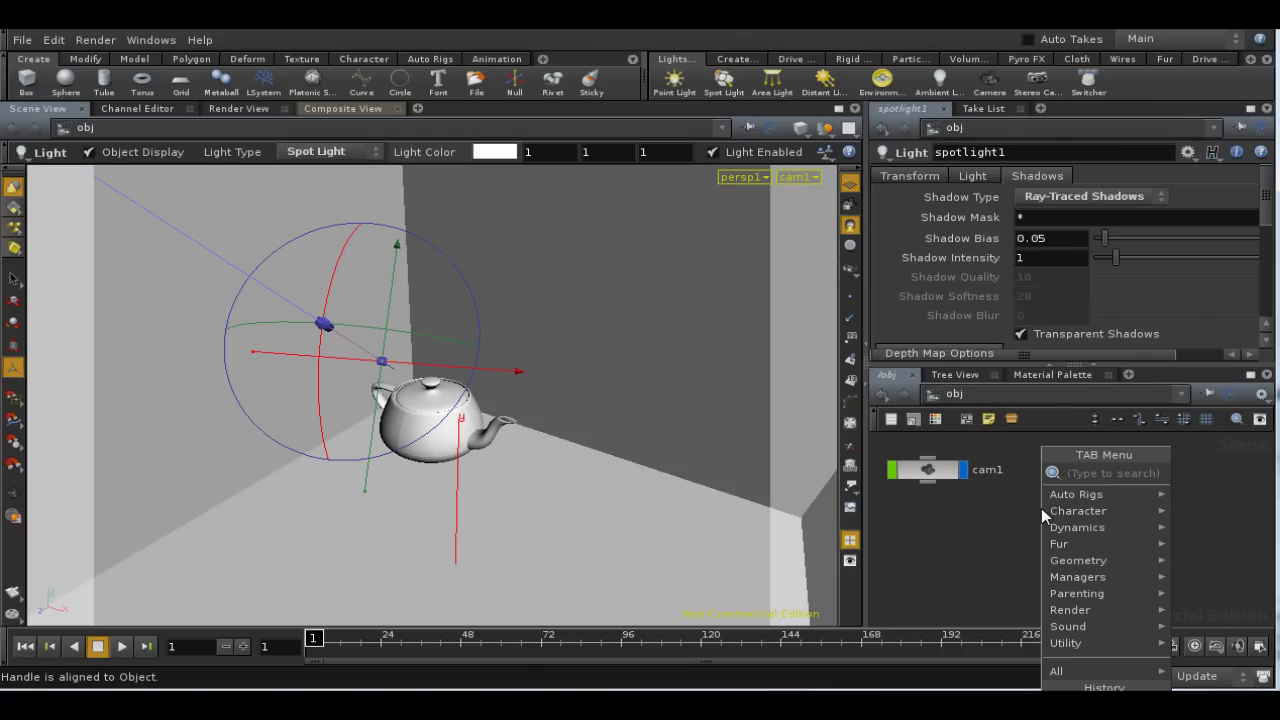
pyautogui.write('Light Template')
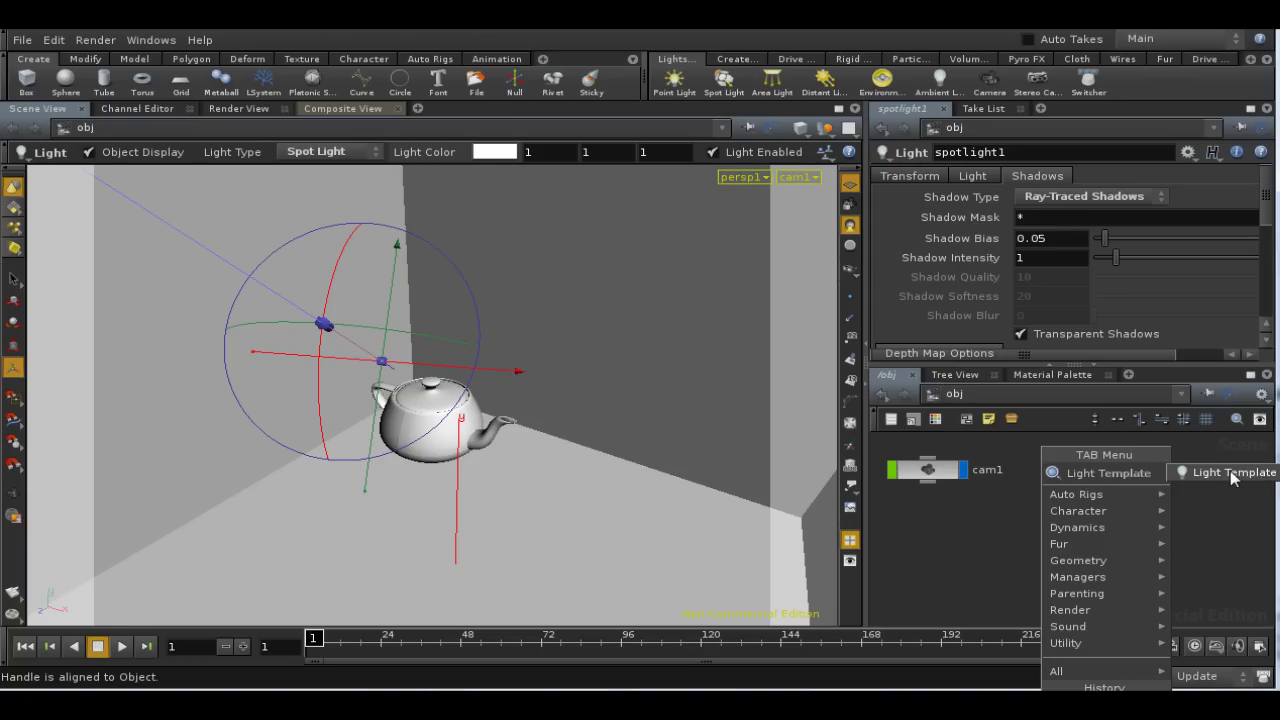
pyautogui.click(1228, 472)
pyautogui.click(1088, 550)
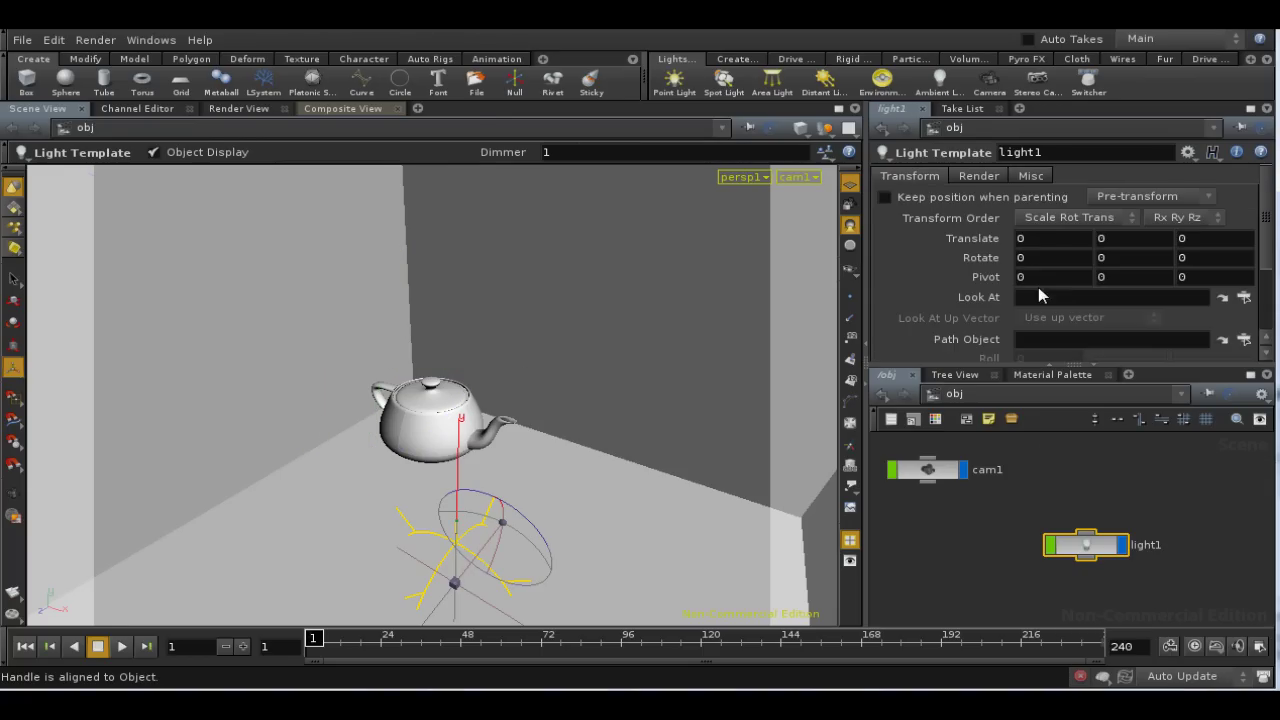
# Assign /shop/v_gilight1 as the light shader of the new light template.
pyautogui.click(988, 178)
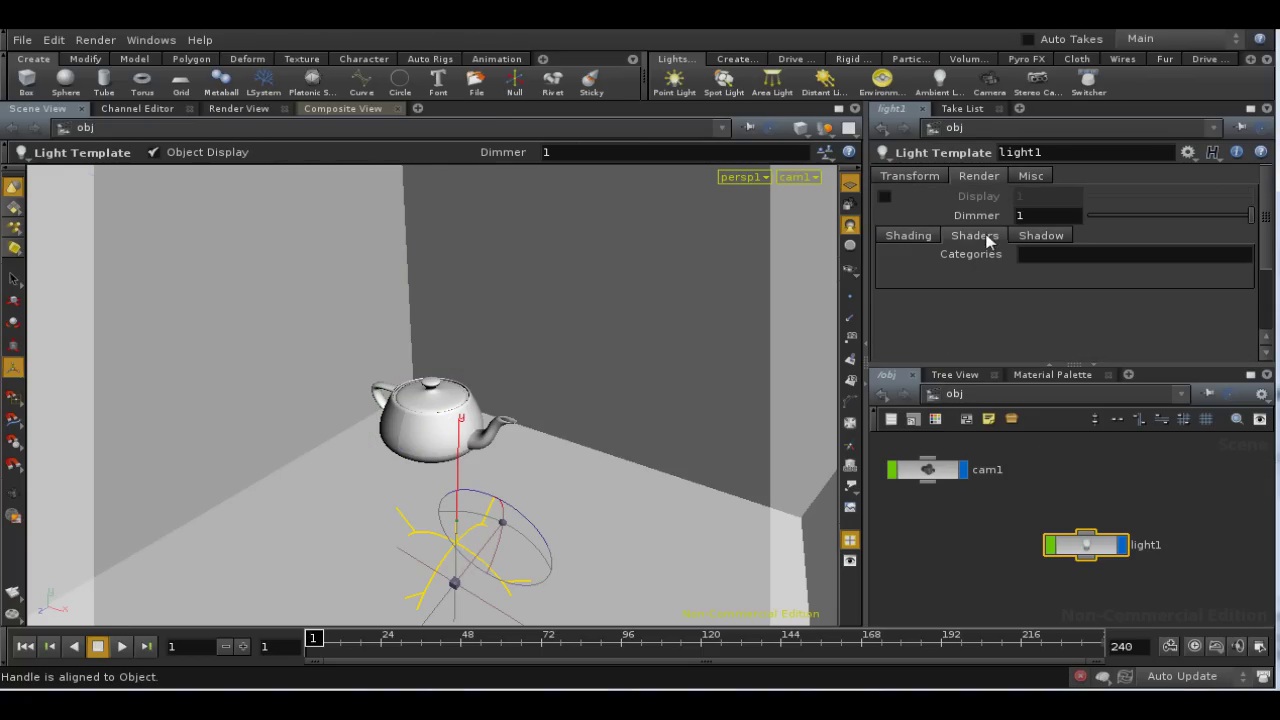
pyautogui.click(974, 235)
pyautogui.click(1219, 256)
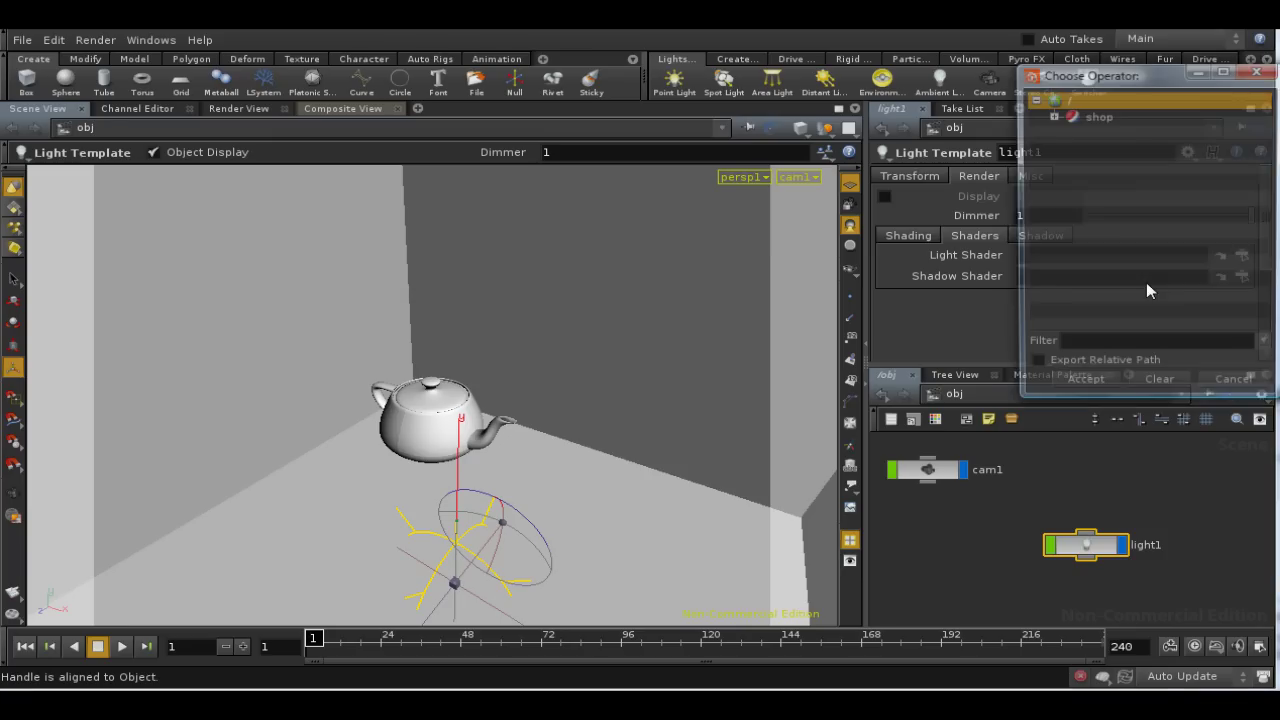
pyautogui.click(1053, 118)
pyautogui.click(1120, 132)
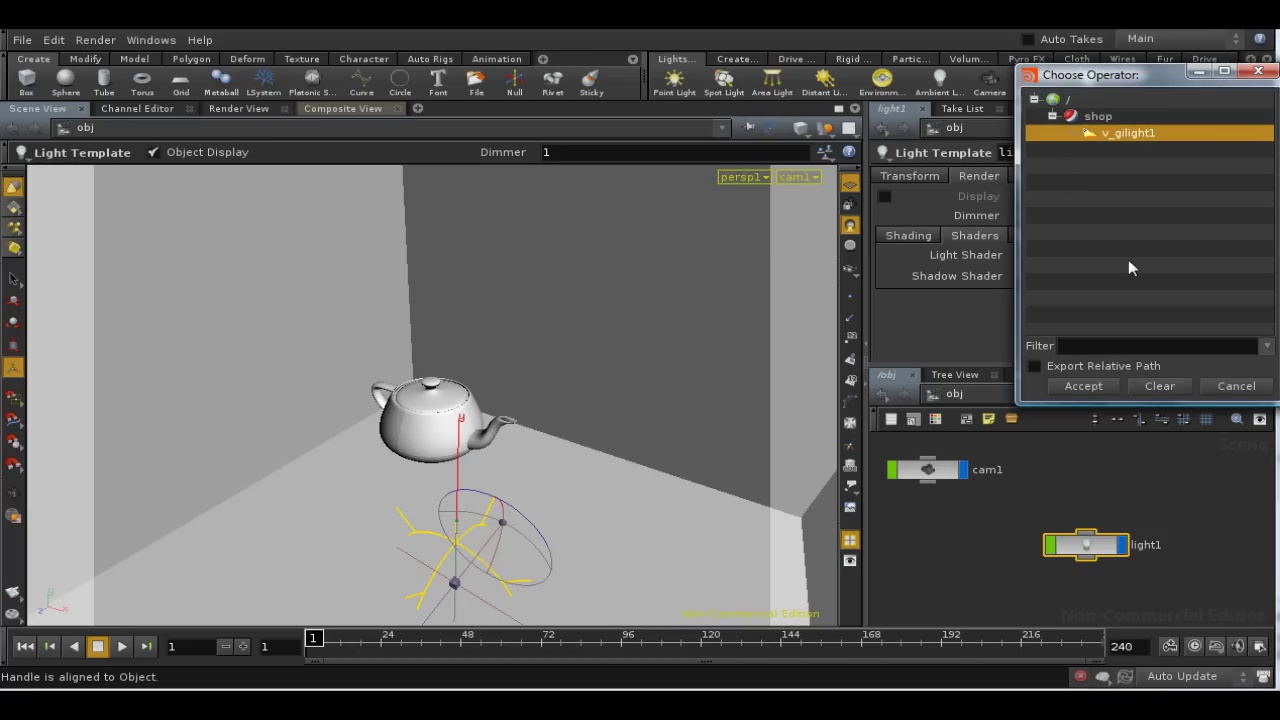
pyautogui.click(1097, 388)
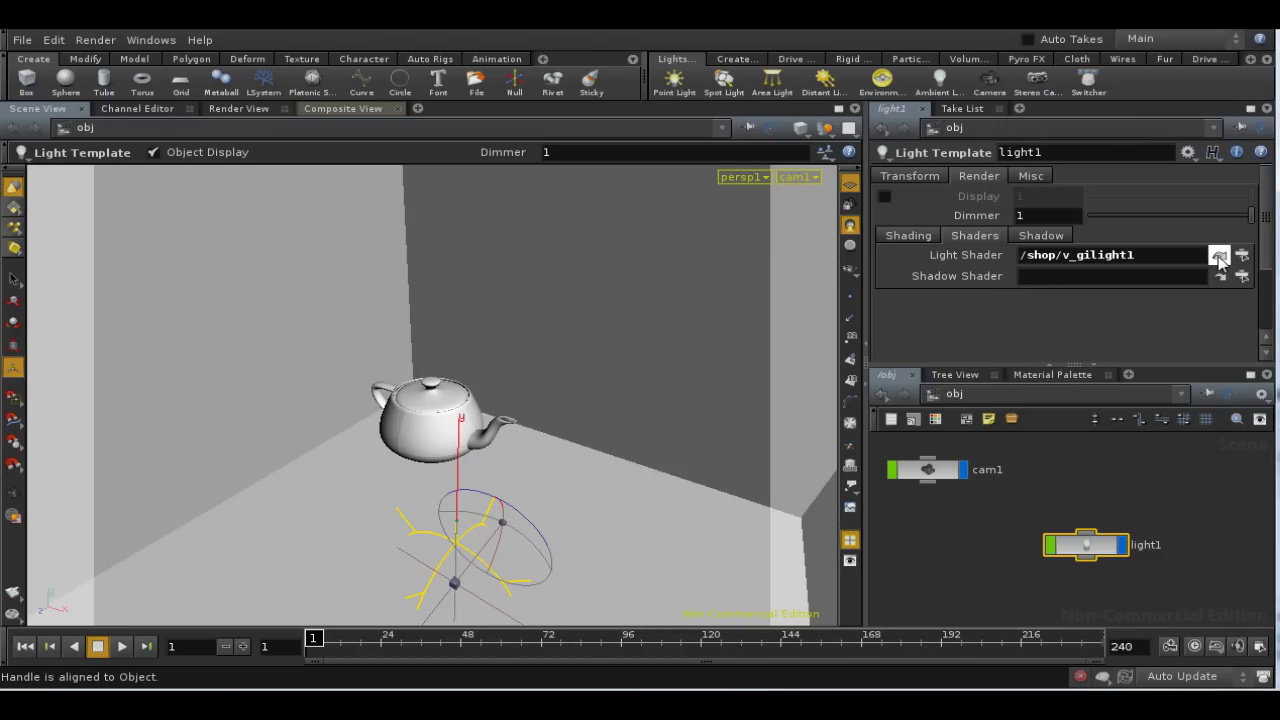
# Open the parameters of the assigned global illumination shader and choose Ambient Occlusion as its irradiance style.
pyautogui.click(1220, 255)
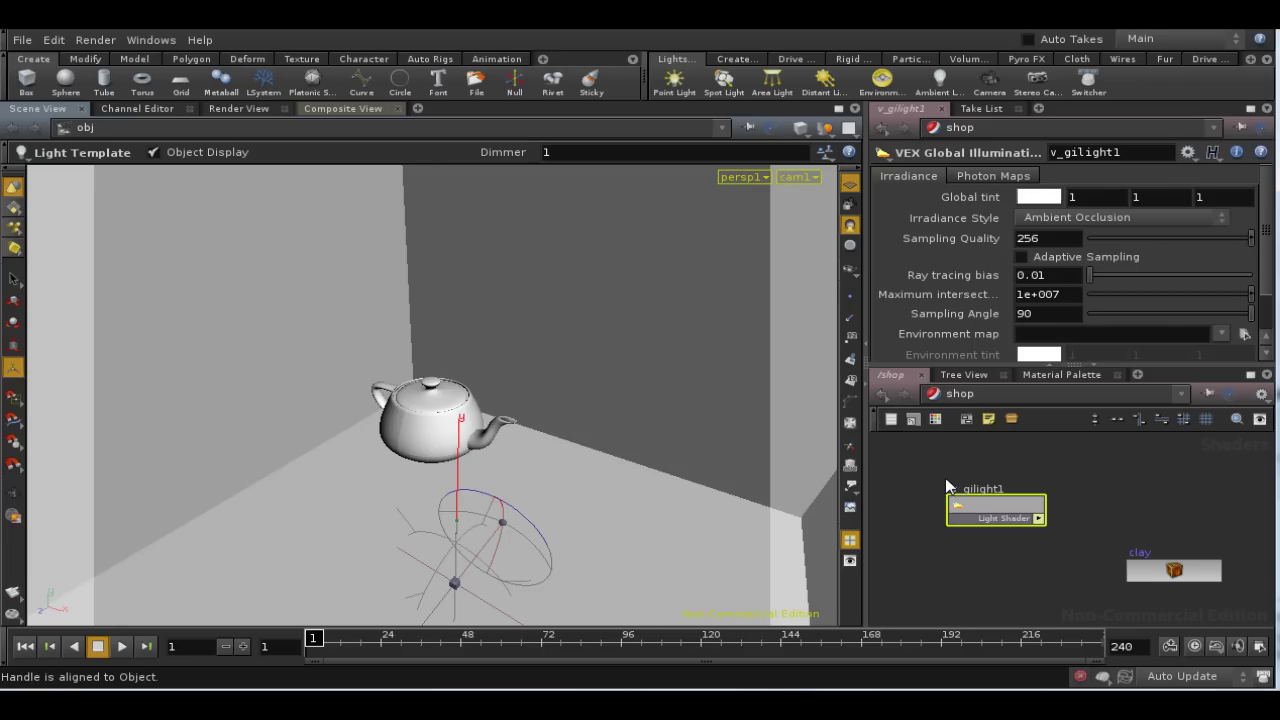
pyautogui.click(1054, 217)
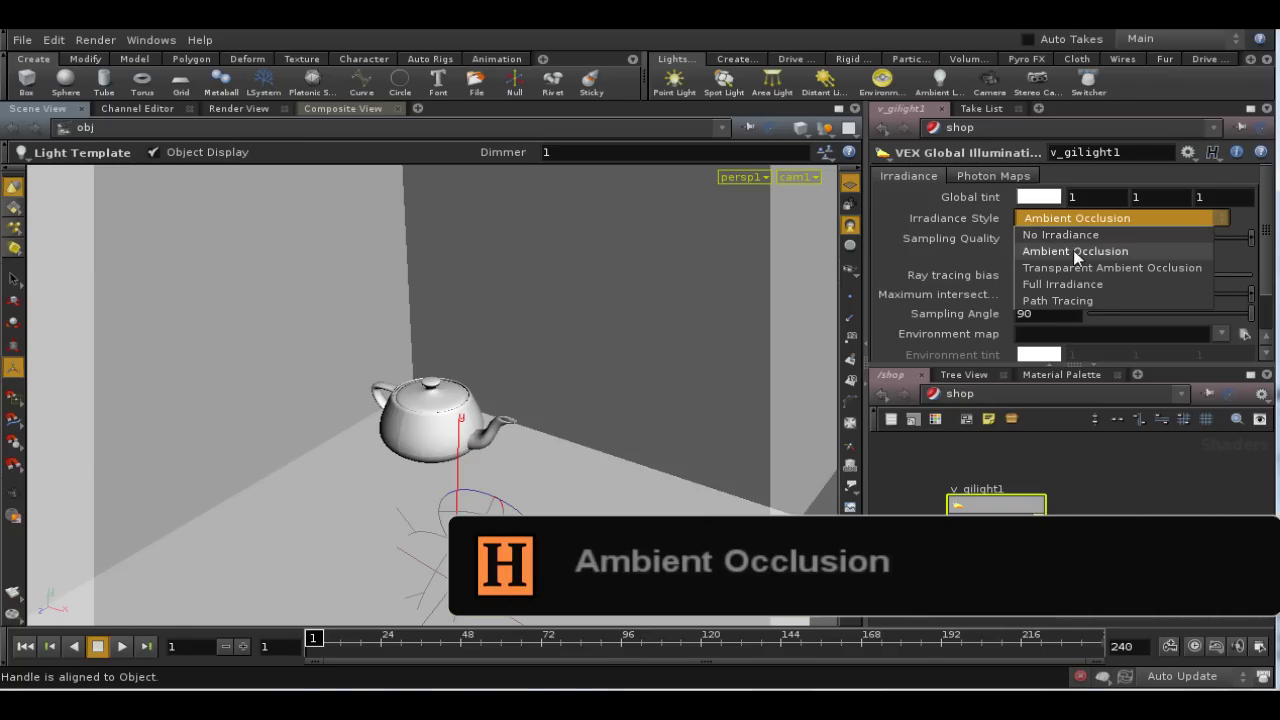
pyautogui.click(1076, 251)
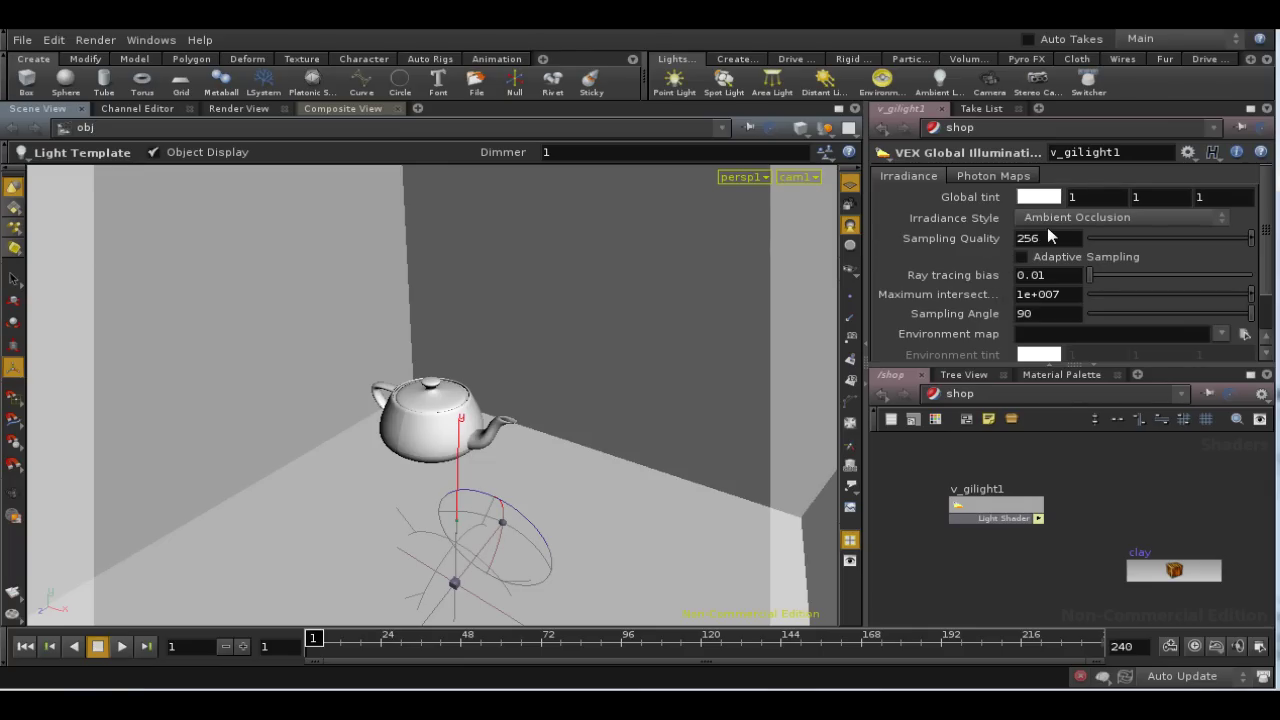
# Set the shader's sampling quality to 32 and its maximum intersection distance to 2.
pyautogui.doubleClick(1028, 240)
pyautogui.click(1072, 295)
pyautogui.hotkey('ctrl', 'z')
pyautogui.hotkey('ctrl', 'y')
pyautogui.click(1071, 295)
pyautogui.moveTo(1071, 297); pyautogui.dragTo(1010, 313)
pyautogui.write('2')
pyautogui.click(1036, 314)
# Render the scene with mantra1 to check the ambient occlusion lighting, and close the render window.
pyautogui.click(96, 40)
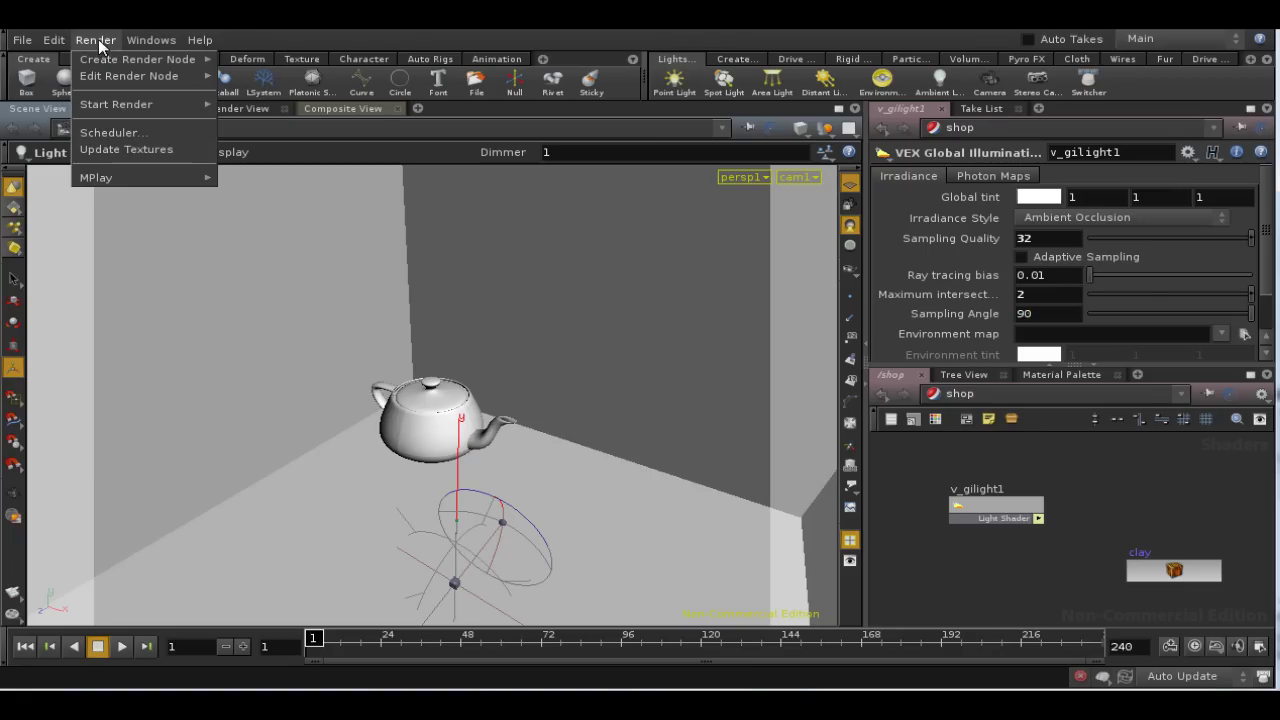
pyautogui.moveTo(133, 106)
pyautogui.click(233, 104)
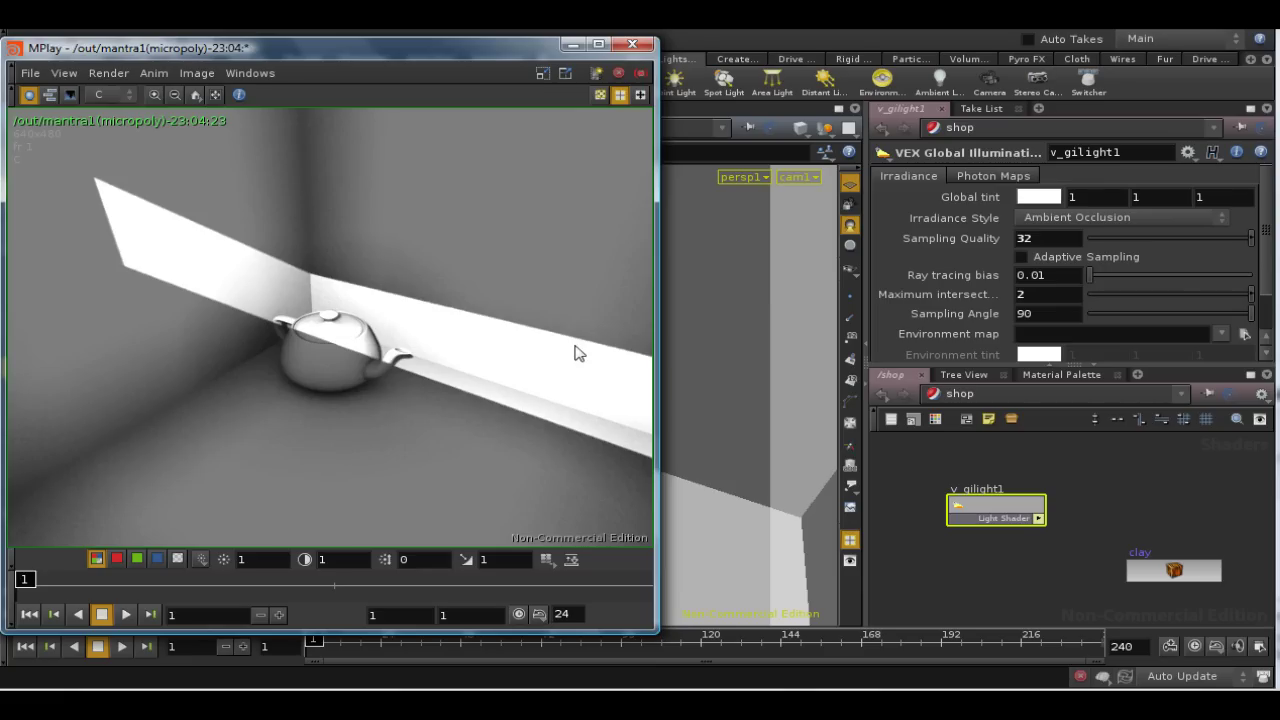
pyautogui.click(624, 45)
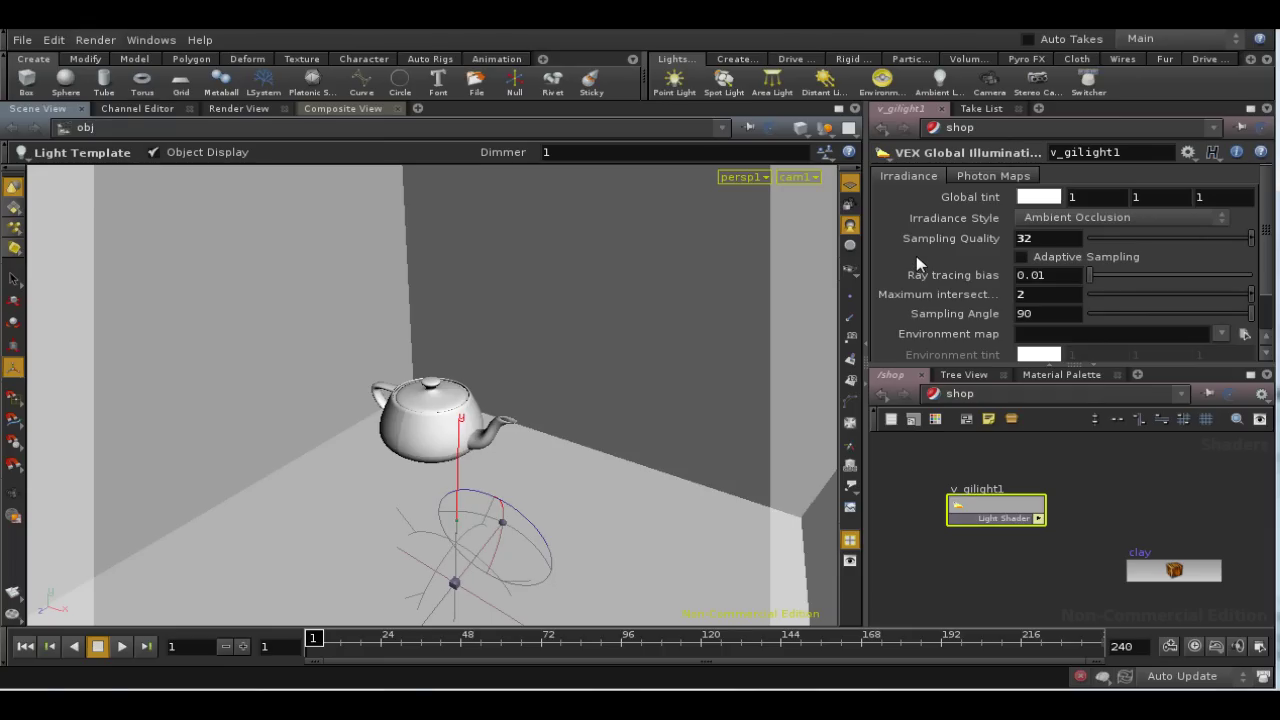
# Turn on Adaptive Sampling for the global illumination shader and enable the irradiance cache in mantra1's render properties.
pyautogui.click(1023, 259)
pyautogui.click(1034, 396)
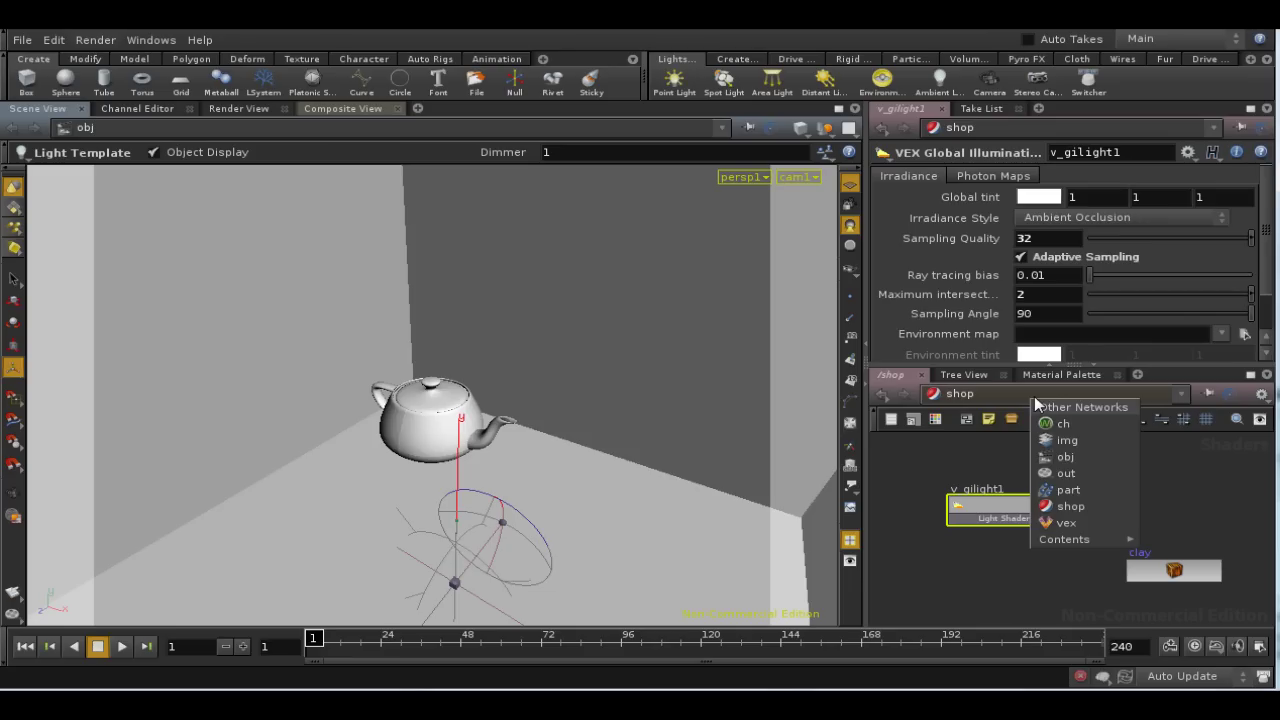
pyautogui.click(1066, 475)
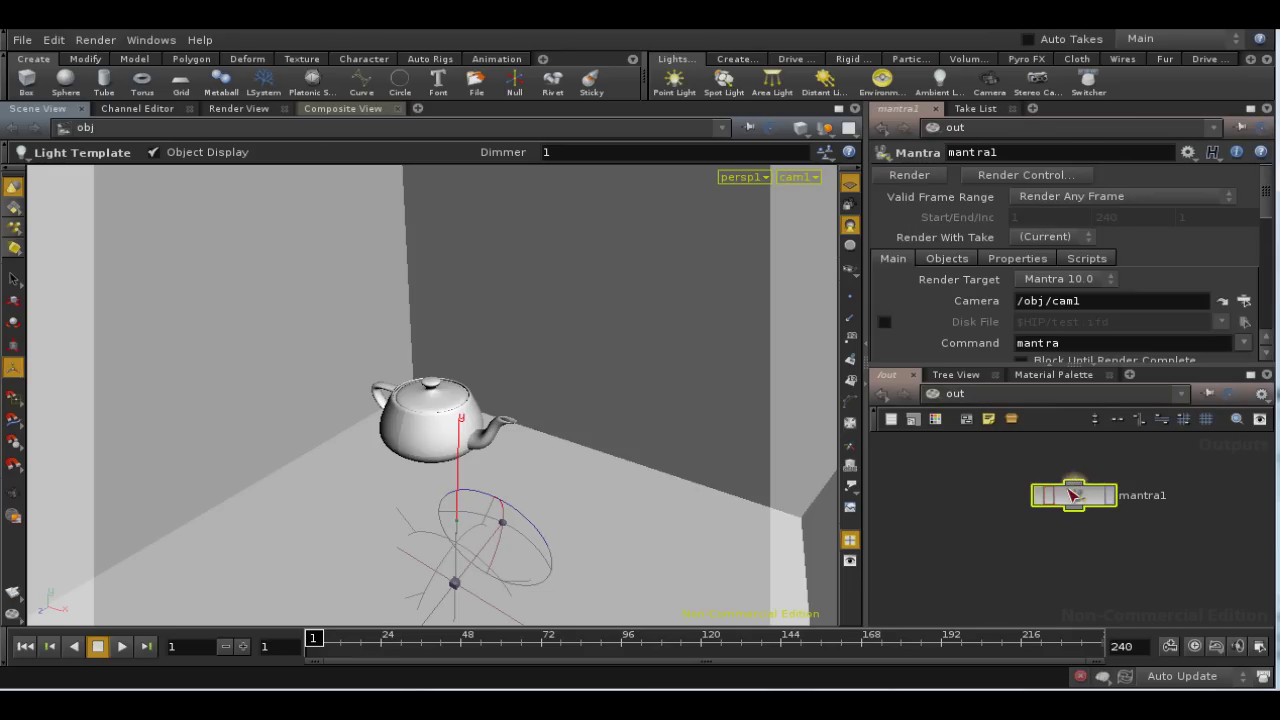
pyautogui.moveTo(1072, 492); pyautogui.dragTo(1084, 505)
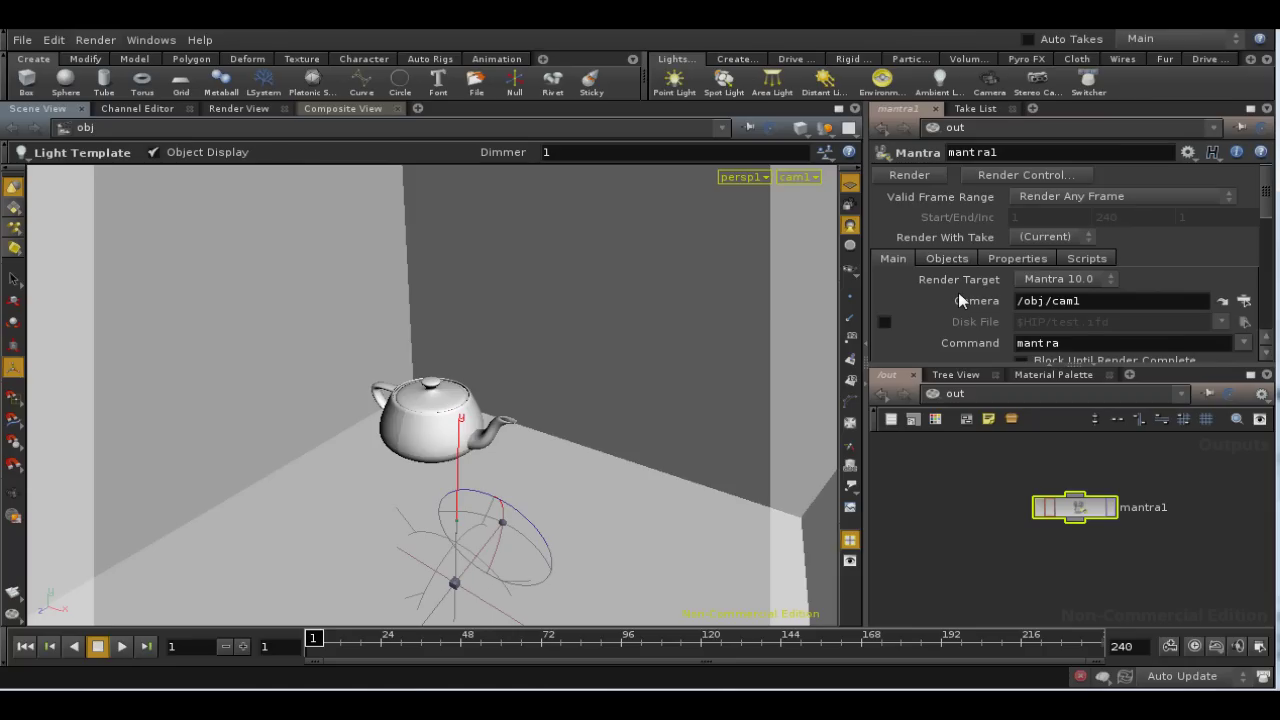
pyautogui.click(1000, 260)
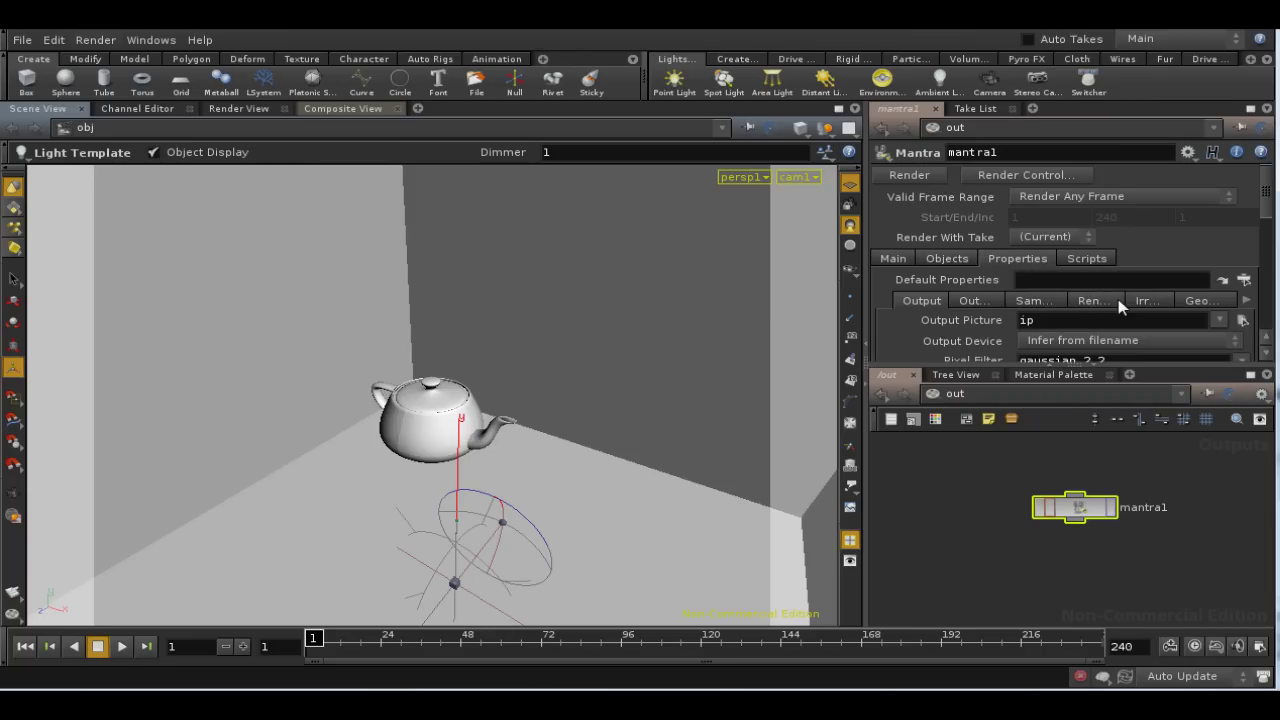
pyautogui.click(1149, 300)
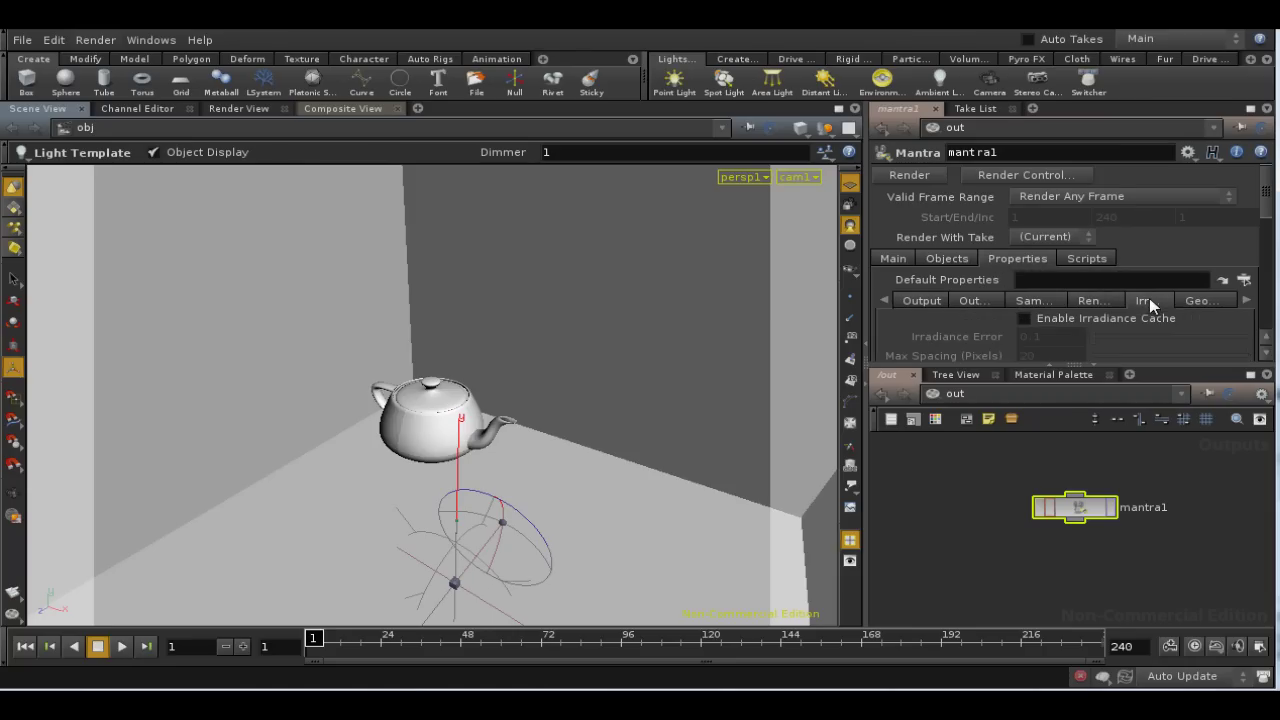
pyautogui.click(1250, 108)
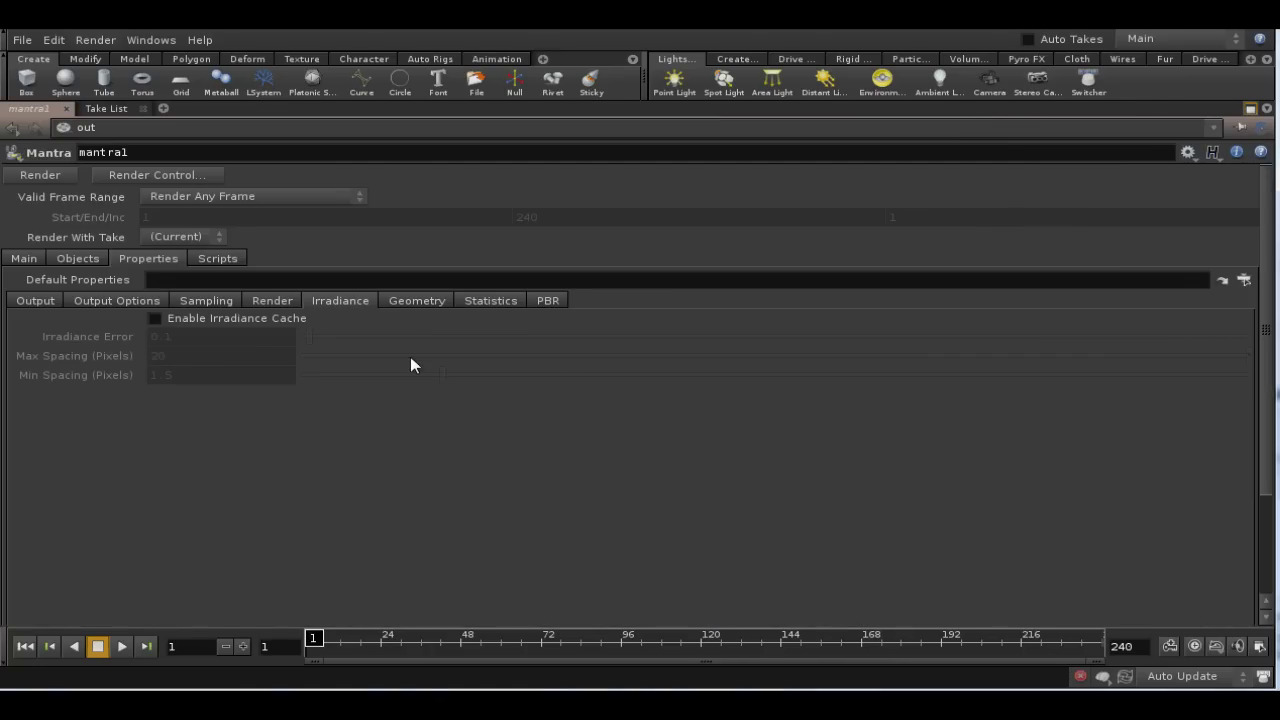
pyautogui.click(157, 319)
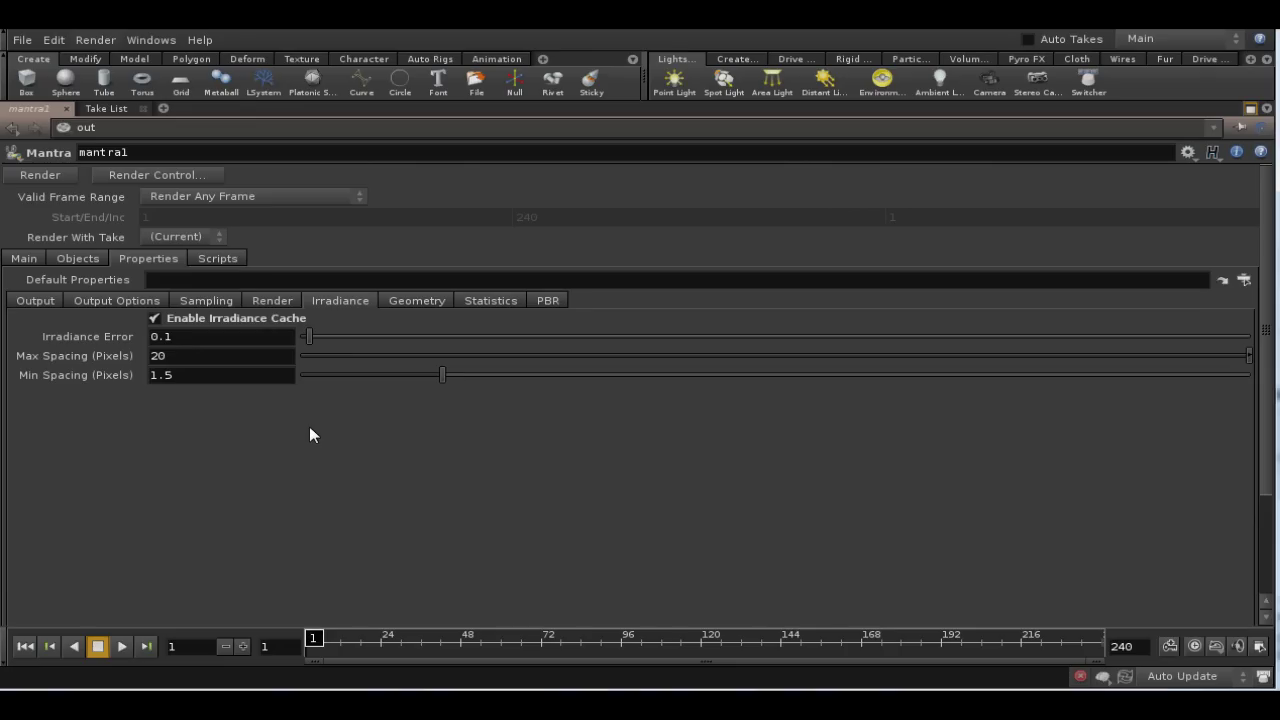
pyautogui.click(1249, 108)
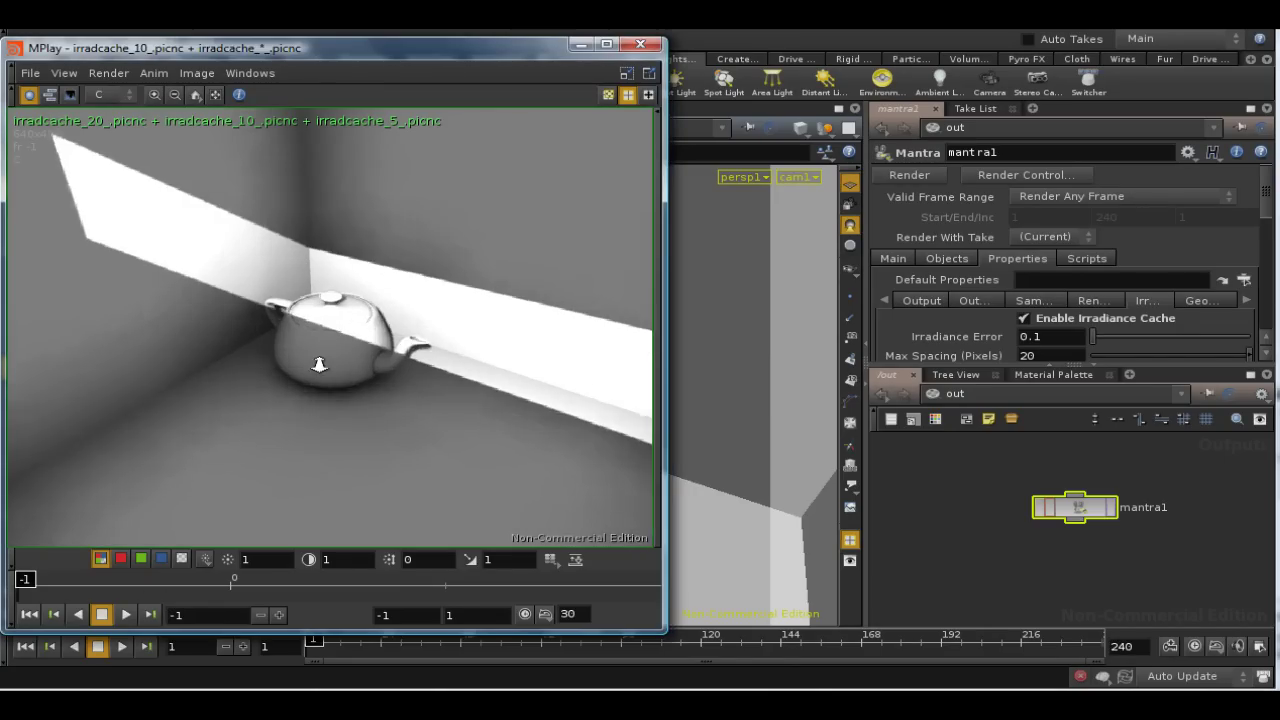
# In the MPlay window with the irradcache renders, examine the wall and floor shading in frame -1 up close.
pyautogui.scroll(5, 314, 243)
pyautogui.scroll(6, 117, 359)
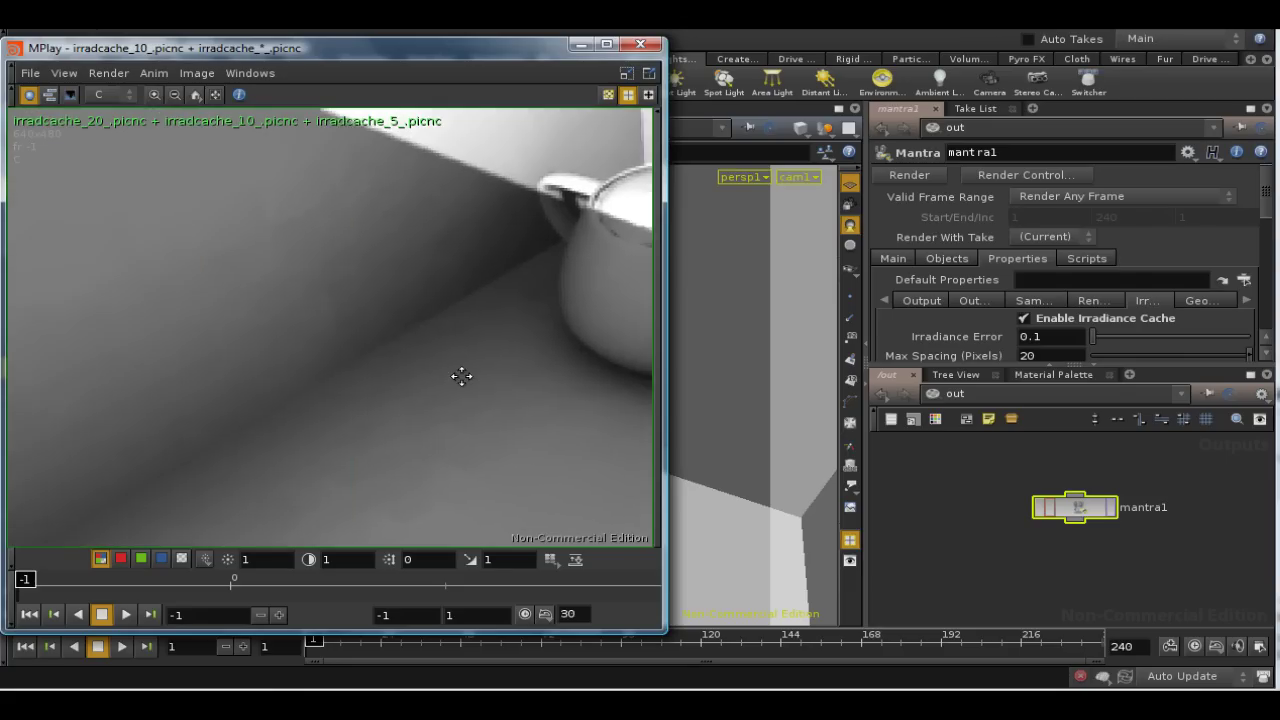
pyautogui.scroll(3, 409, 383)
pyautogui.moveTo(246, 368); pyautogui.dragTo(610, 174, button='middle')
pyautogui.moveTo(371, 330); pyautogui.dragTo(534, 496, button='middle')
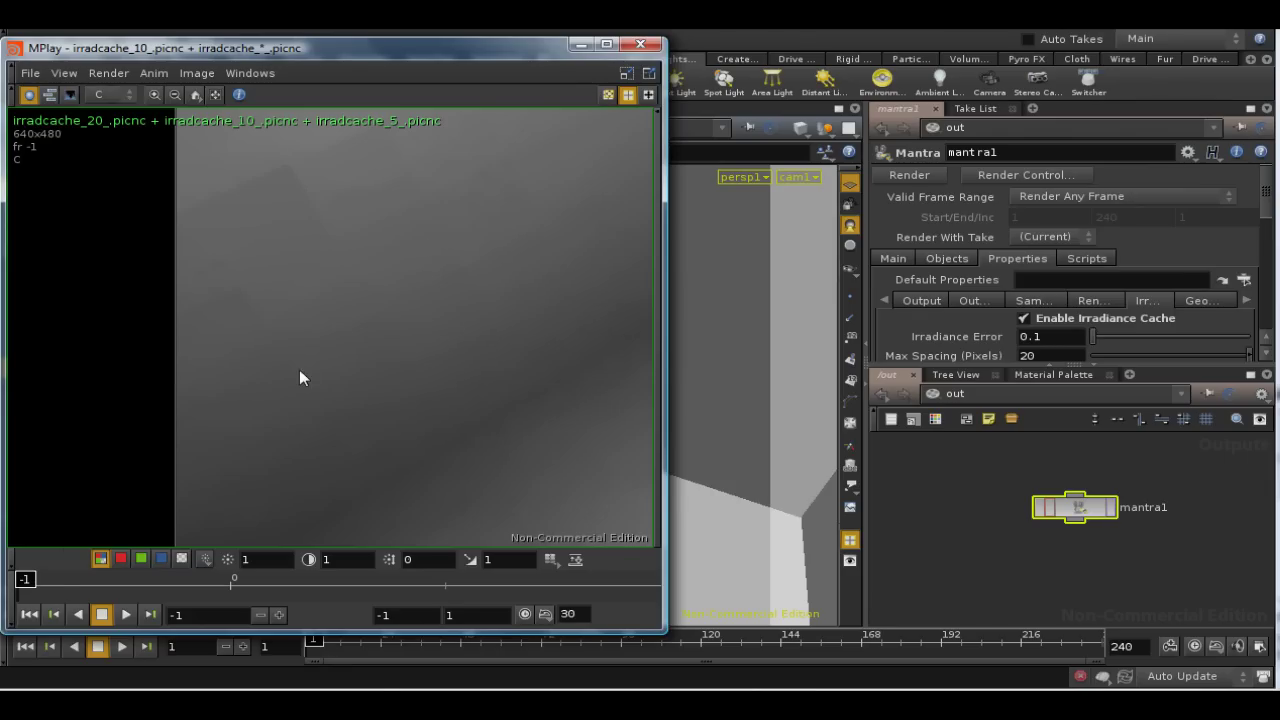
# Go to frame 0 of the irradcache renders and compare the shading along the wall and floor corner.
pyautogui.moveTo(33, 580); pyautogui.dragTo(244, 580)
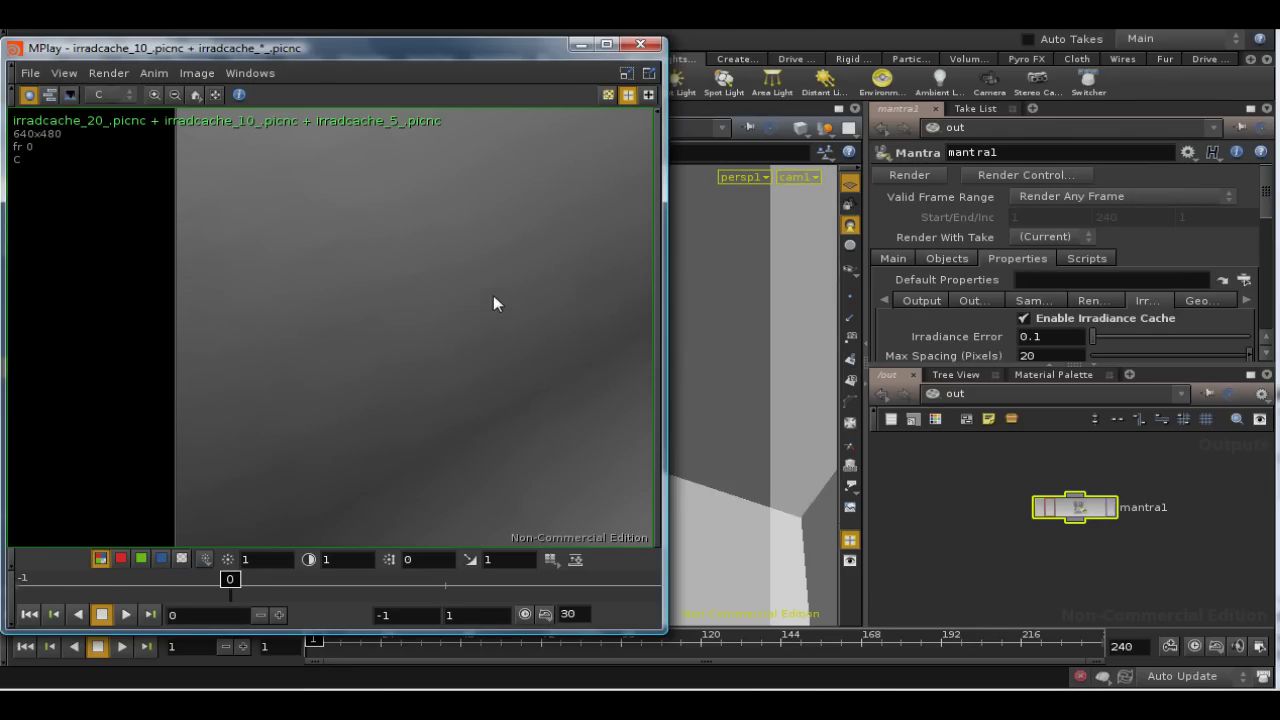
pyautogui.moveTo(473, 234); pyautogui.dragTo(475, 338, button='right')
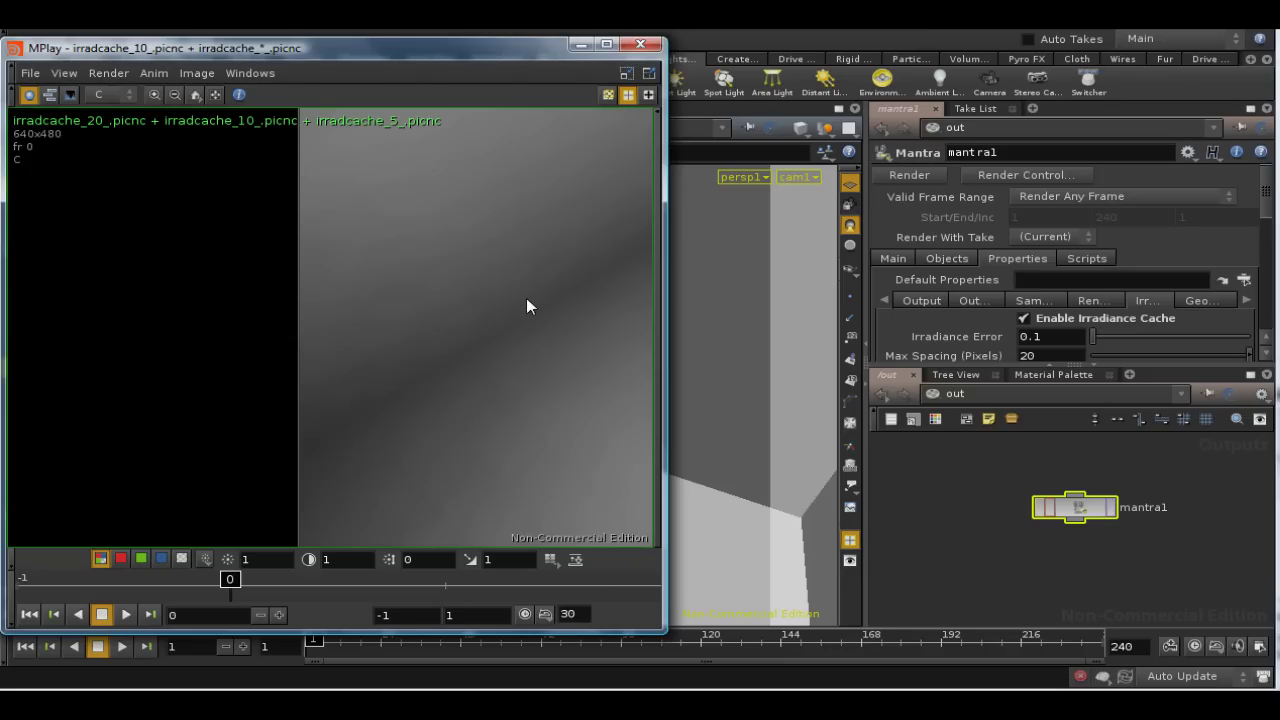
pyautogui.moveTo(476, 306); pyautogui.dragTo(366, 314, button='middle')
pyautogui.moveTo(366, 314); pyautogui.dragTo(354, 417, button='right')
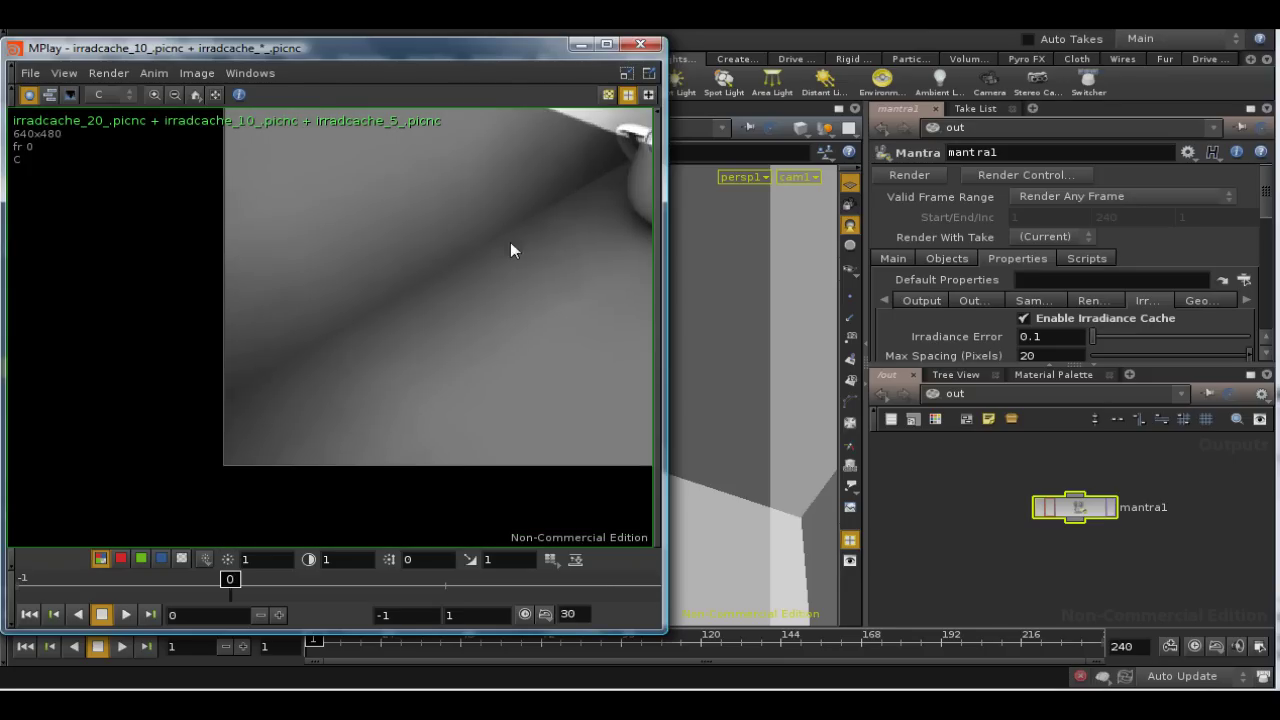
pyautogui.moveTo(514, 251); pyautogui.dragTo(314, 331, button='middle')
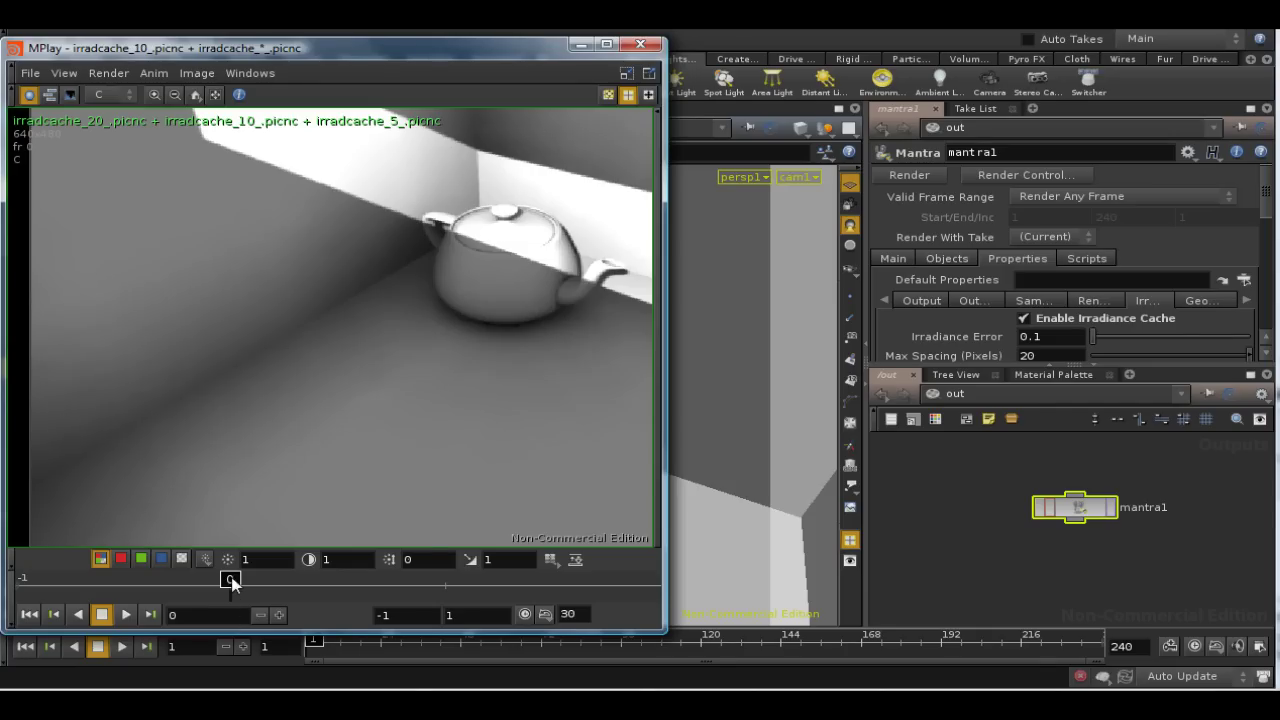
# Go to frame 1 of the irradcache renders and inspect the shading around the teapot and on the floor.
pyautogui.moveTo(231, 583); pyautogui.dragTo(444, 580)
pyautogui.moveTo(333, 417); pyautogui.dragTo(341, 296, button='right')
pyautogui.moveTo(219, 352); pyautogui.dragTo(203, 457, button='middle')
pyautogui.moveTo(406, 306); pyautogui.dragTo(178, 375, button='middle')
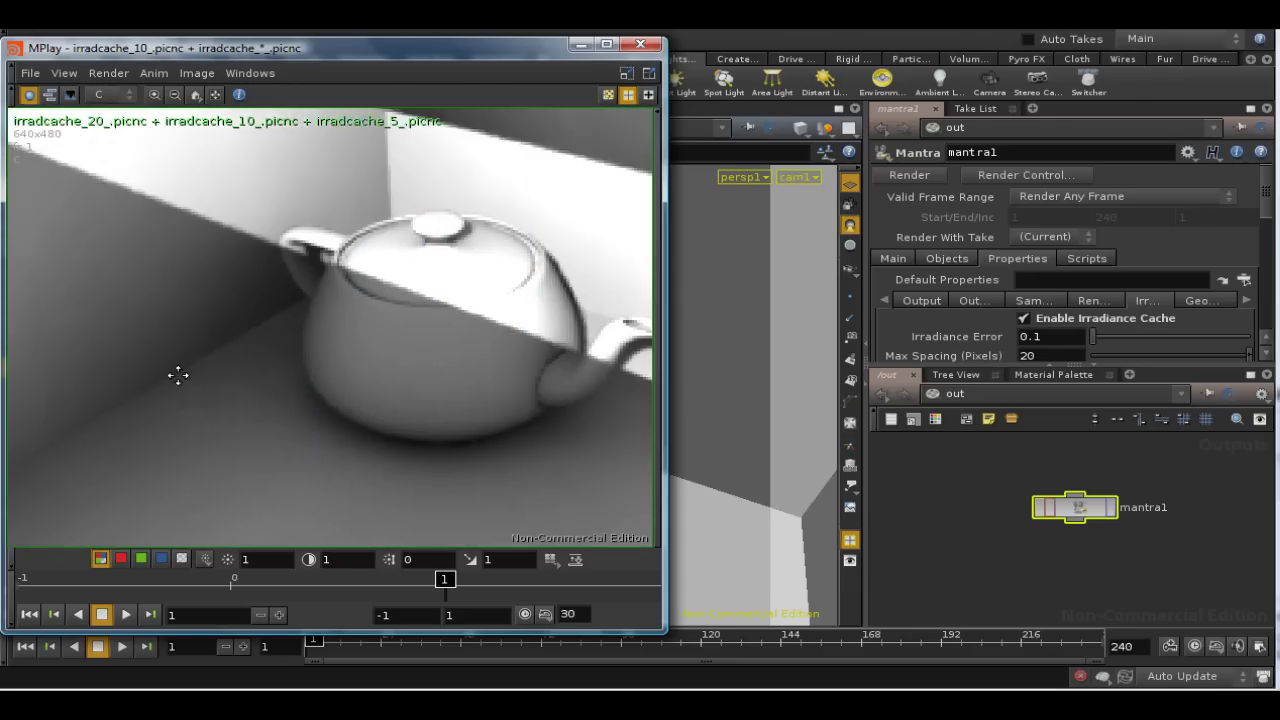
pyautogui.scroll(5, 354, 417)
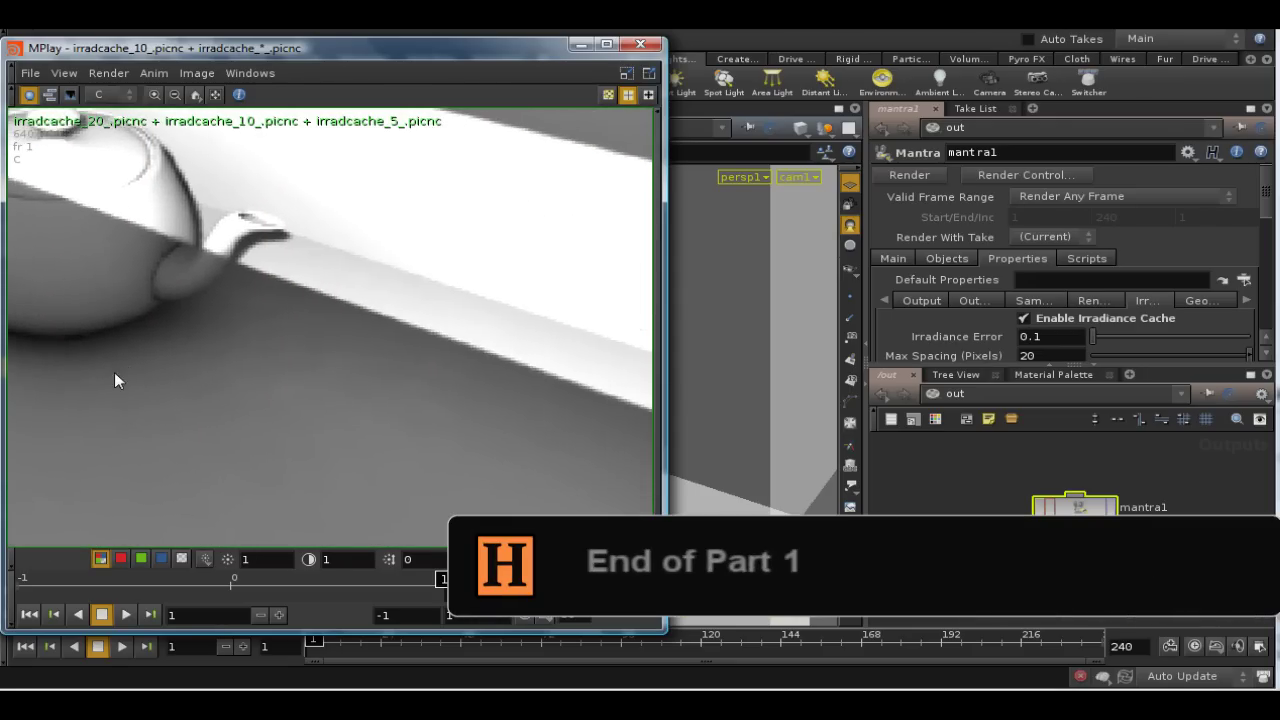